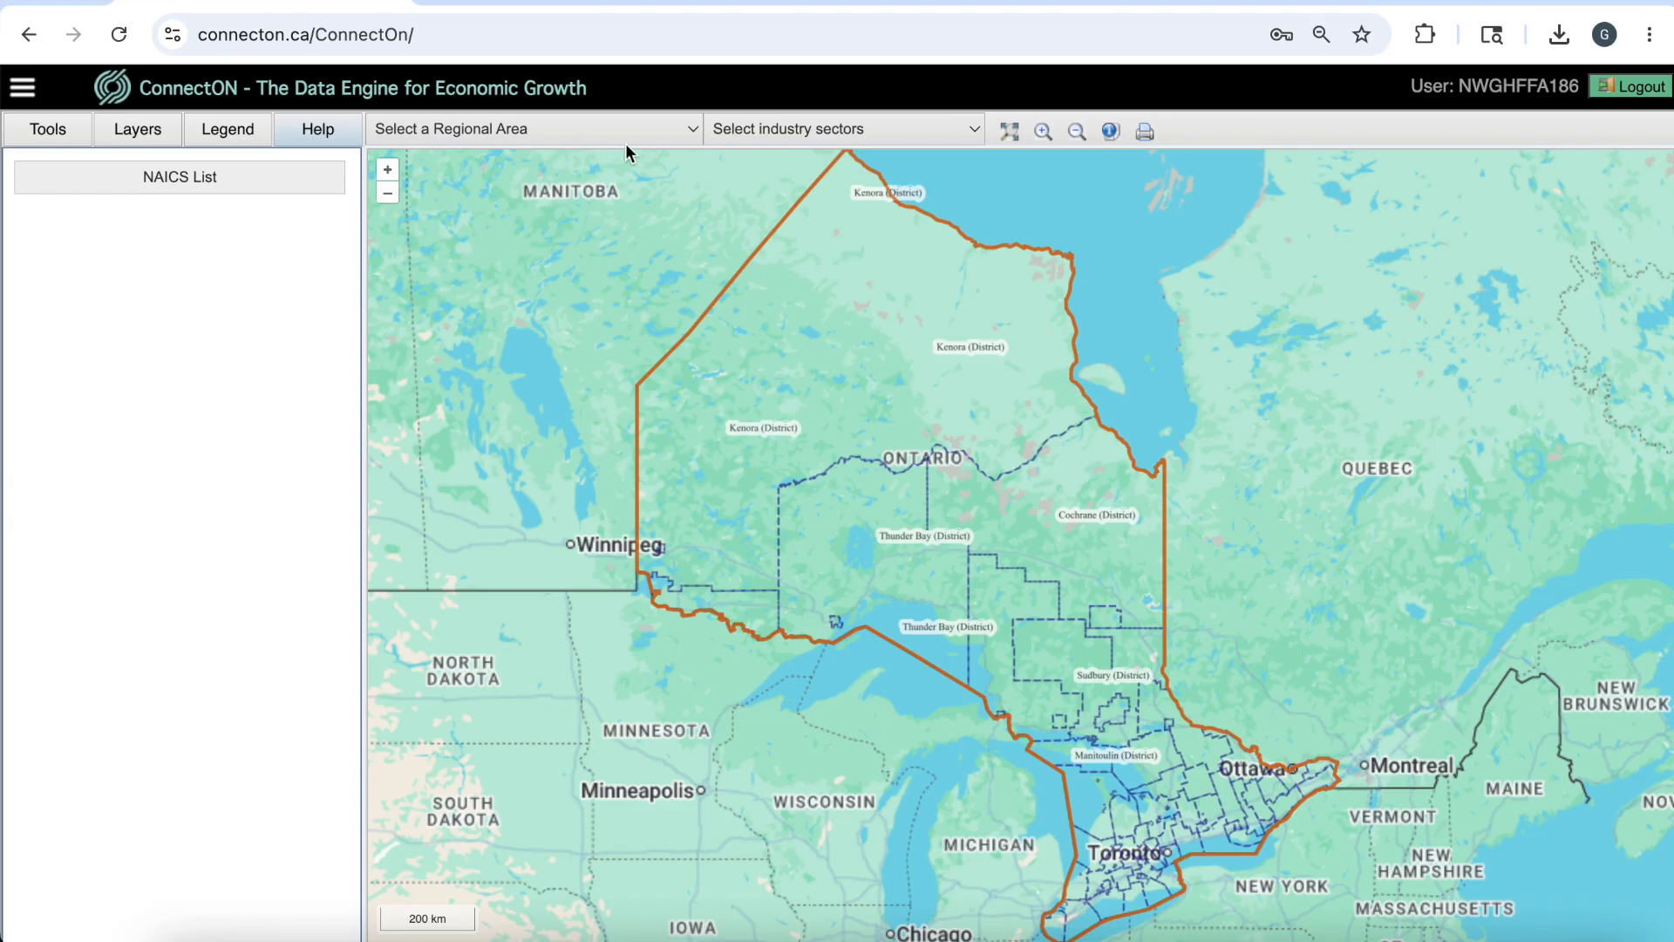
Map the Agri-Food Network assets for Belleville (City) and display the asset legend.
{"action": "left_click", "coordinate": [602, 133]}
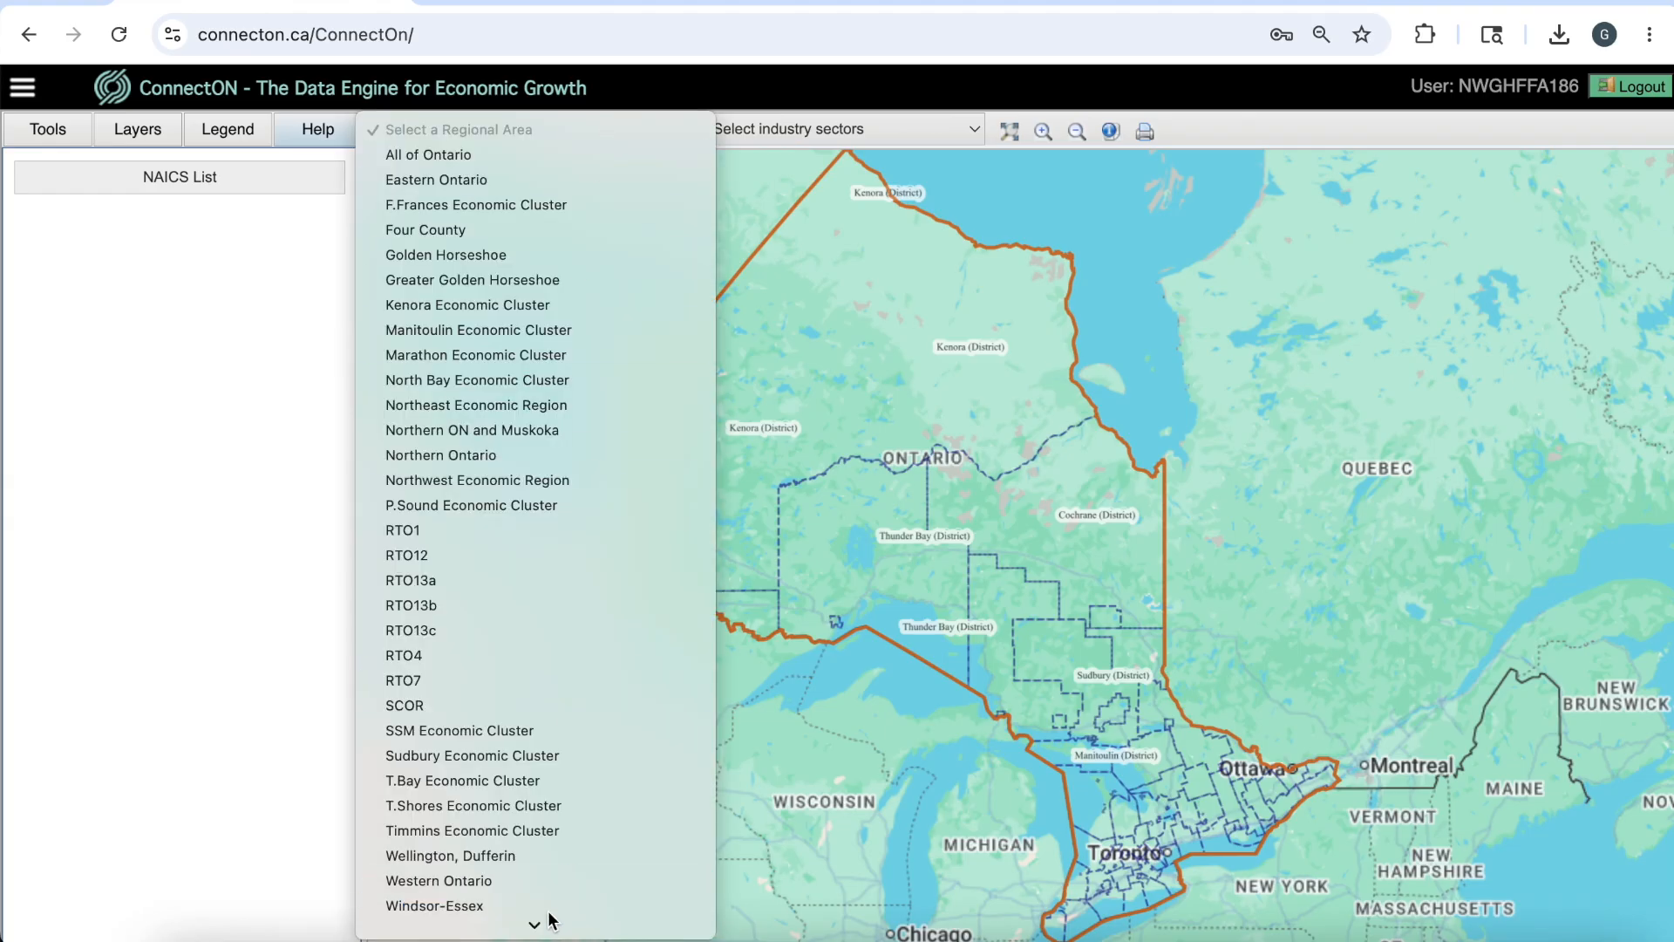
{"action": "scroll", "coordinate": [550, 920], "scroll_direction": "down", "scroll_amount": 6}
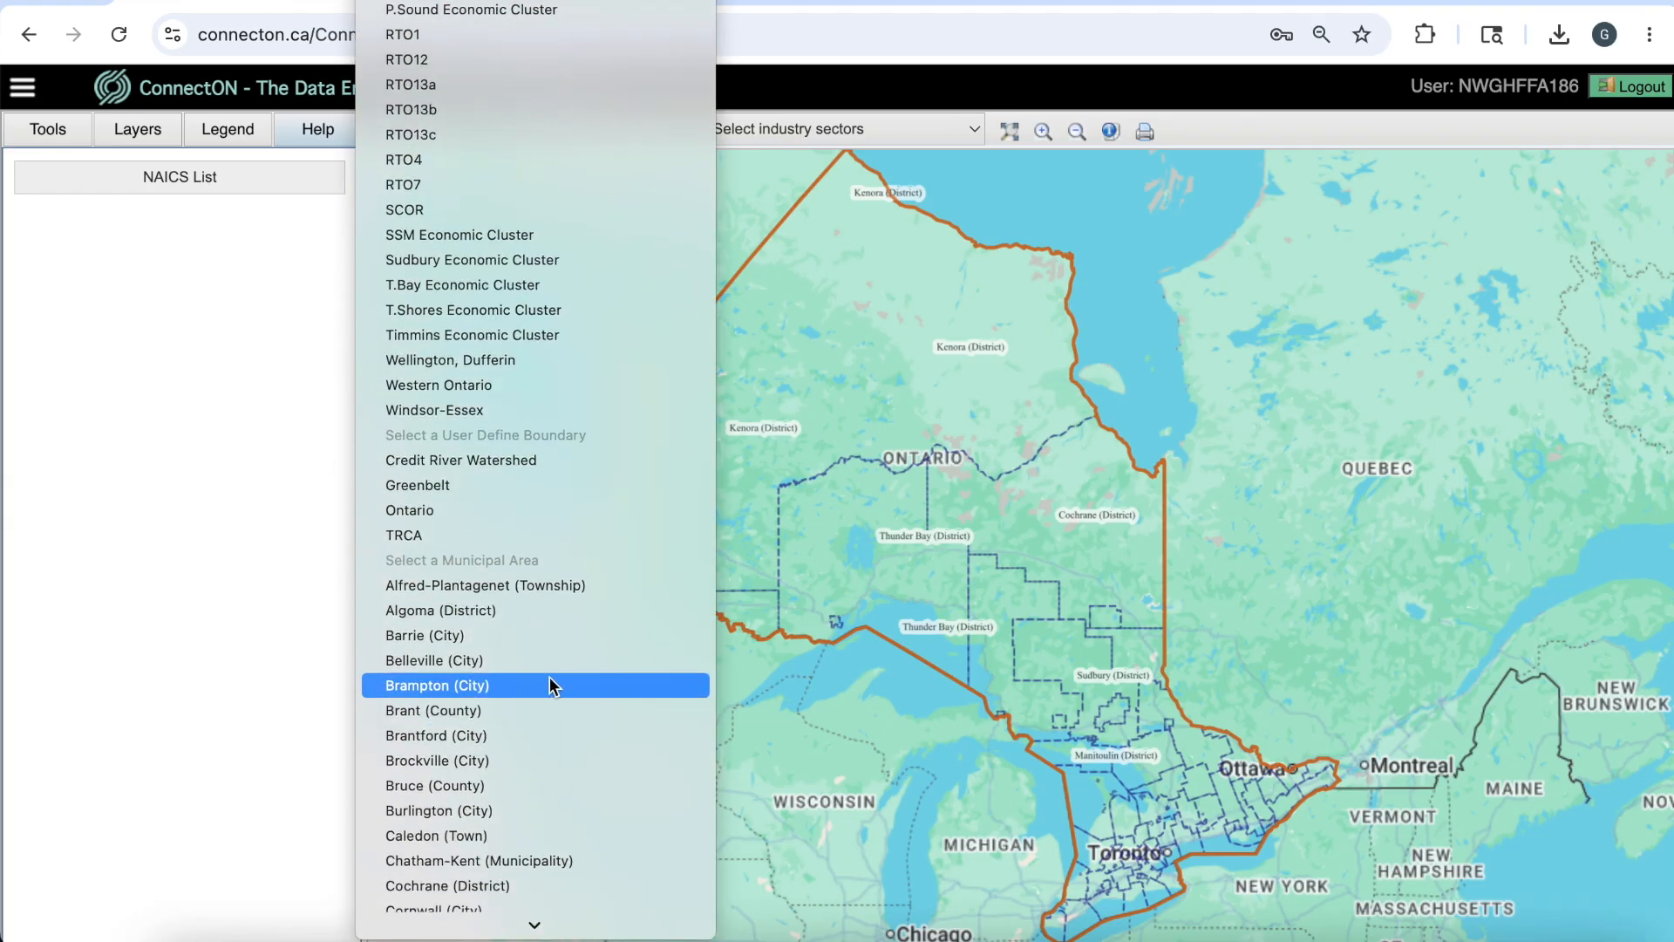
{"action": "left_click", "coordinate": [552, 664]}
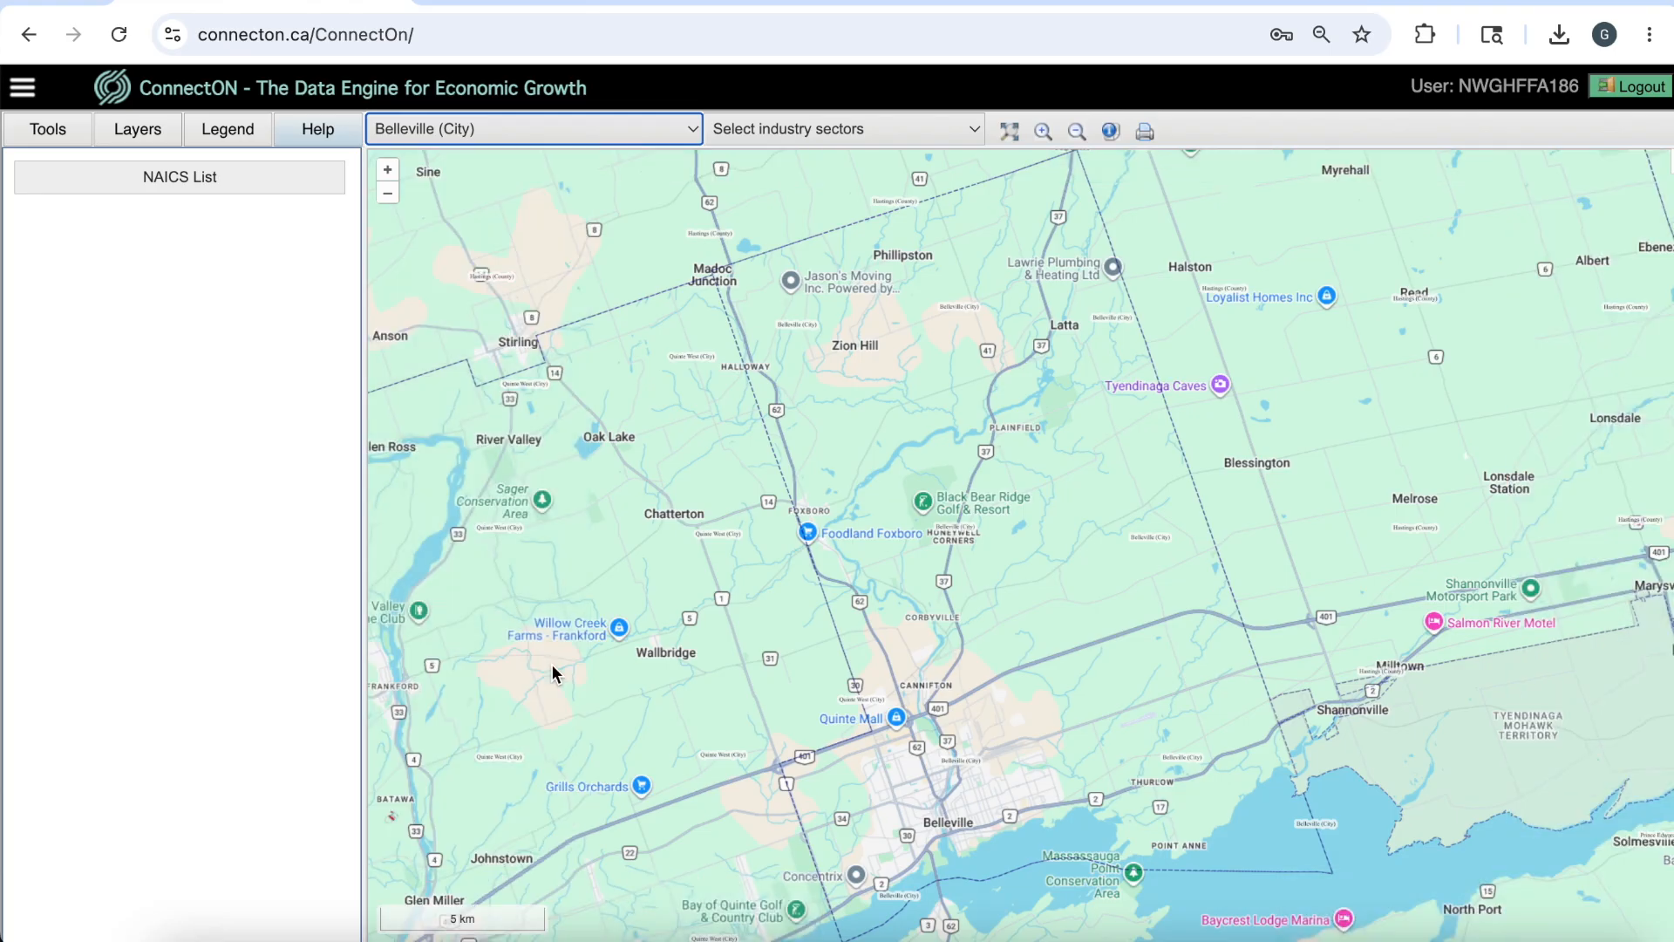
{"action": "left_click", "coordinate": [883, 128]}
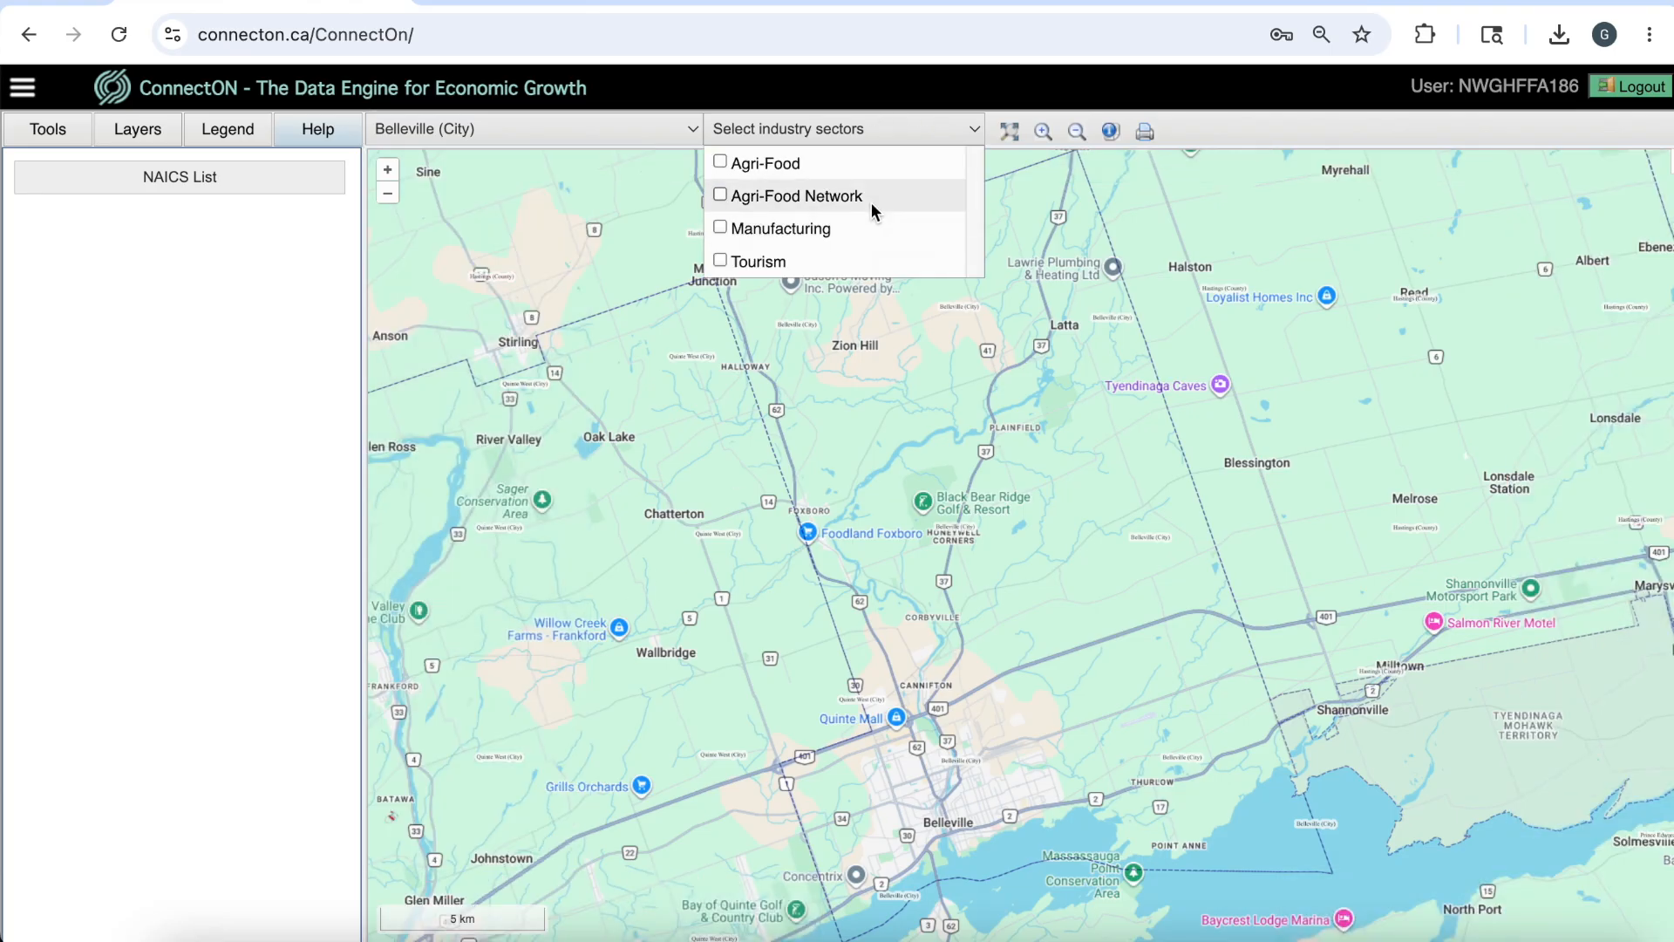
{"action": "left_click", "coordinate": [871, 198]}
{"action": "left_click", "coordinate": [1043, 217]}
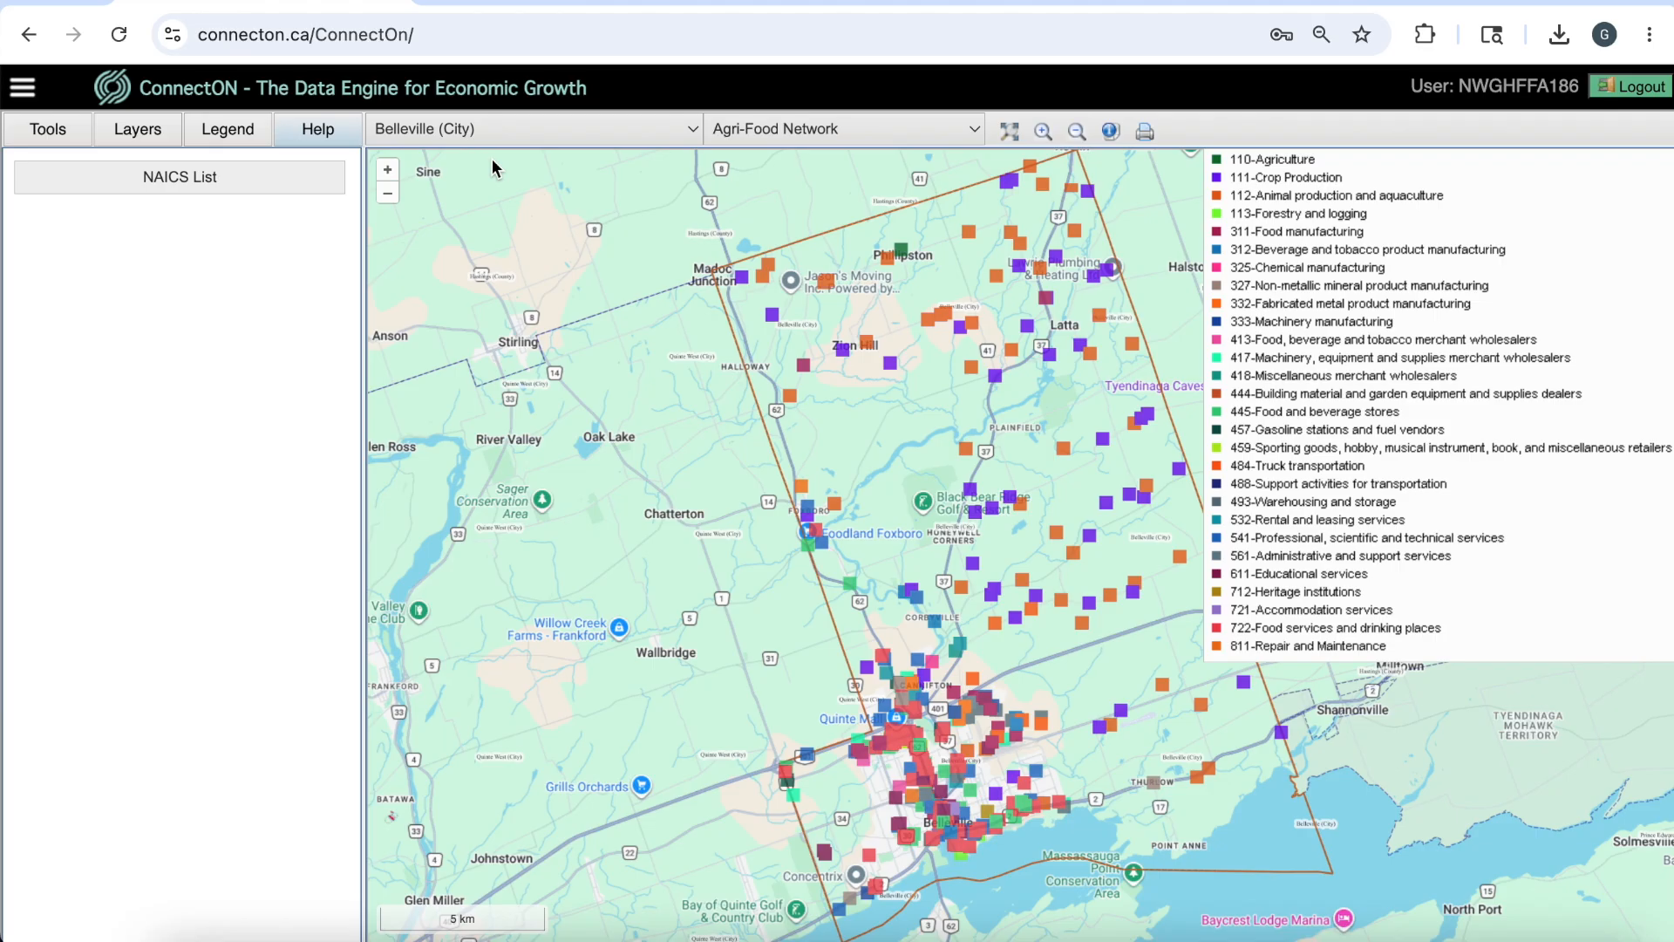
{"action": "left_click", "coordinate": [239, 132]}
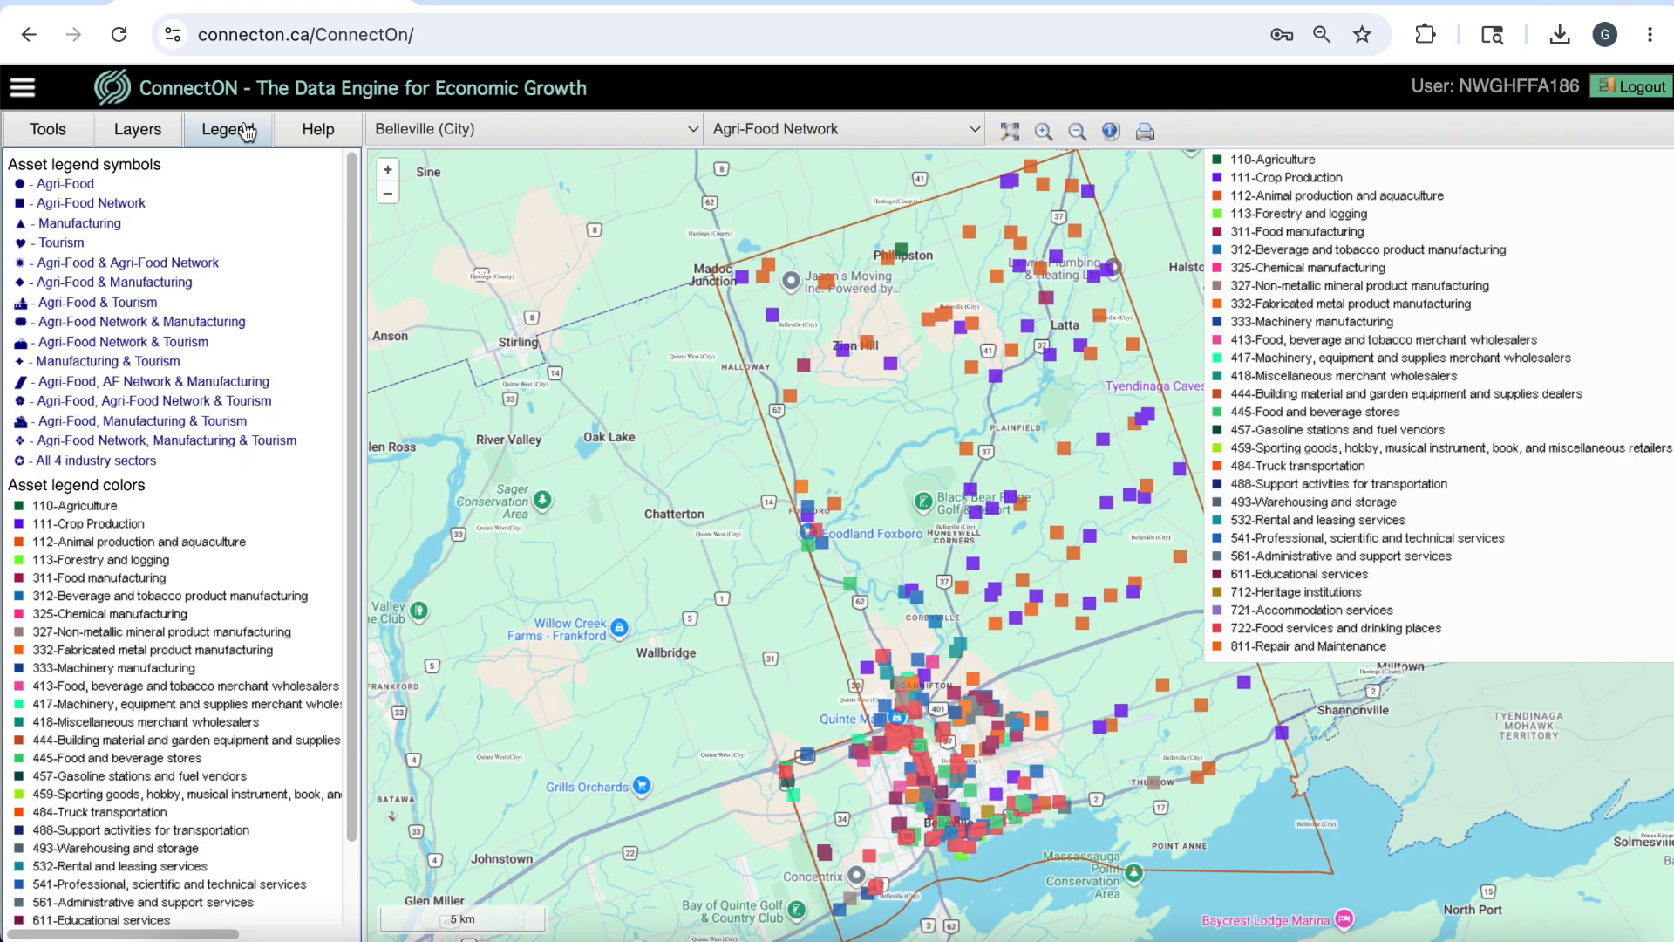
Turn on the Railways, Utility Lines and Built-up Area infrastructure layers on the map.
{"action": "left_click", "coordinate": [146, 133]}
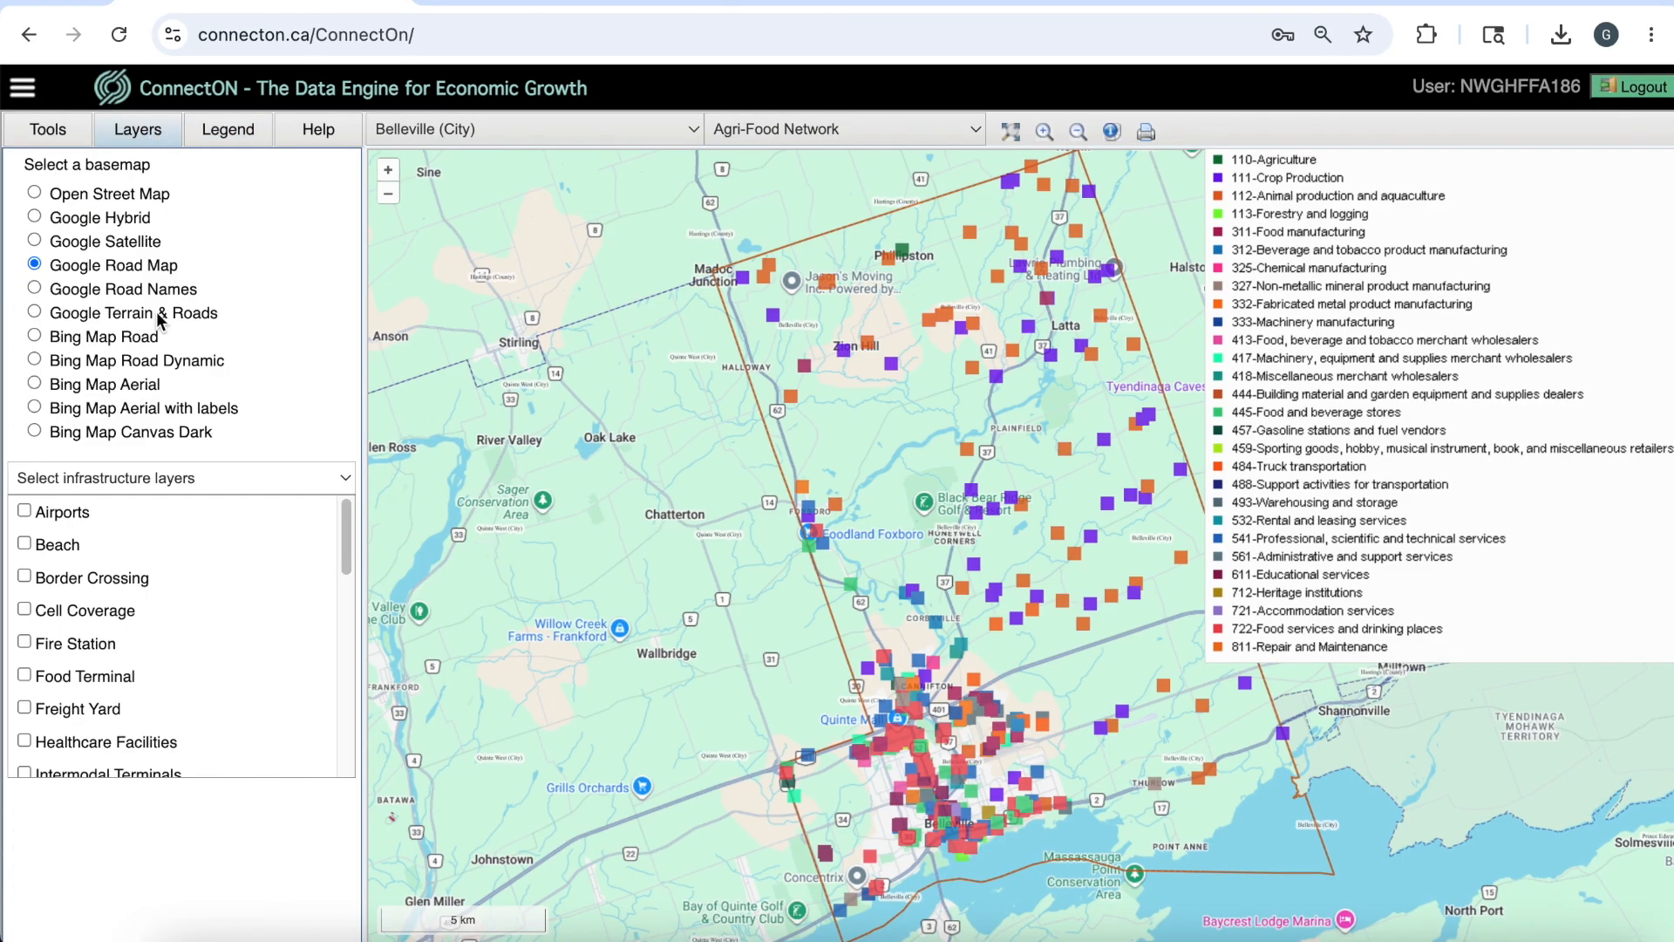
{"action": "left_click_drag", "start_coordinate": [346, 541], "coordinate": [331, 710]}
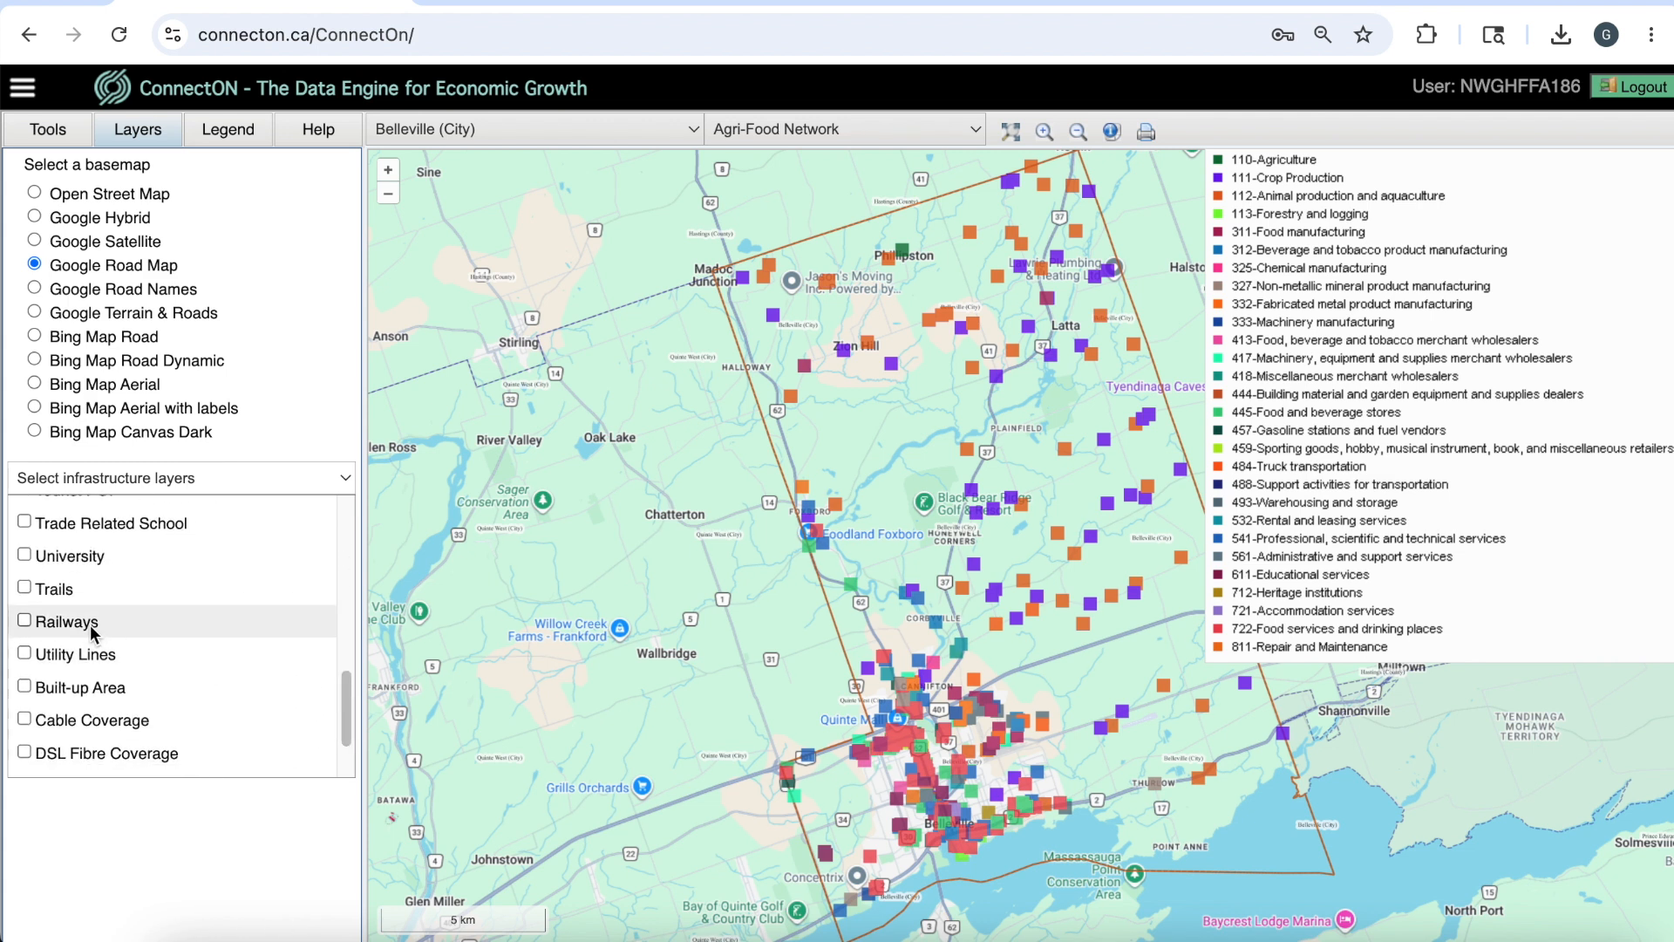
{"action": "left_click", "coordinate": [87, 621]}
{"action": "left_click", "coordinate": [98, 656]}
{"action": "left_click", "coordinate": [97, 685]}
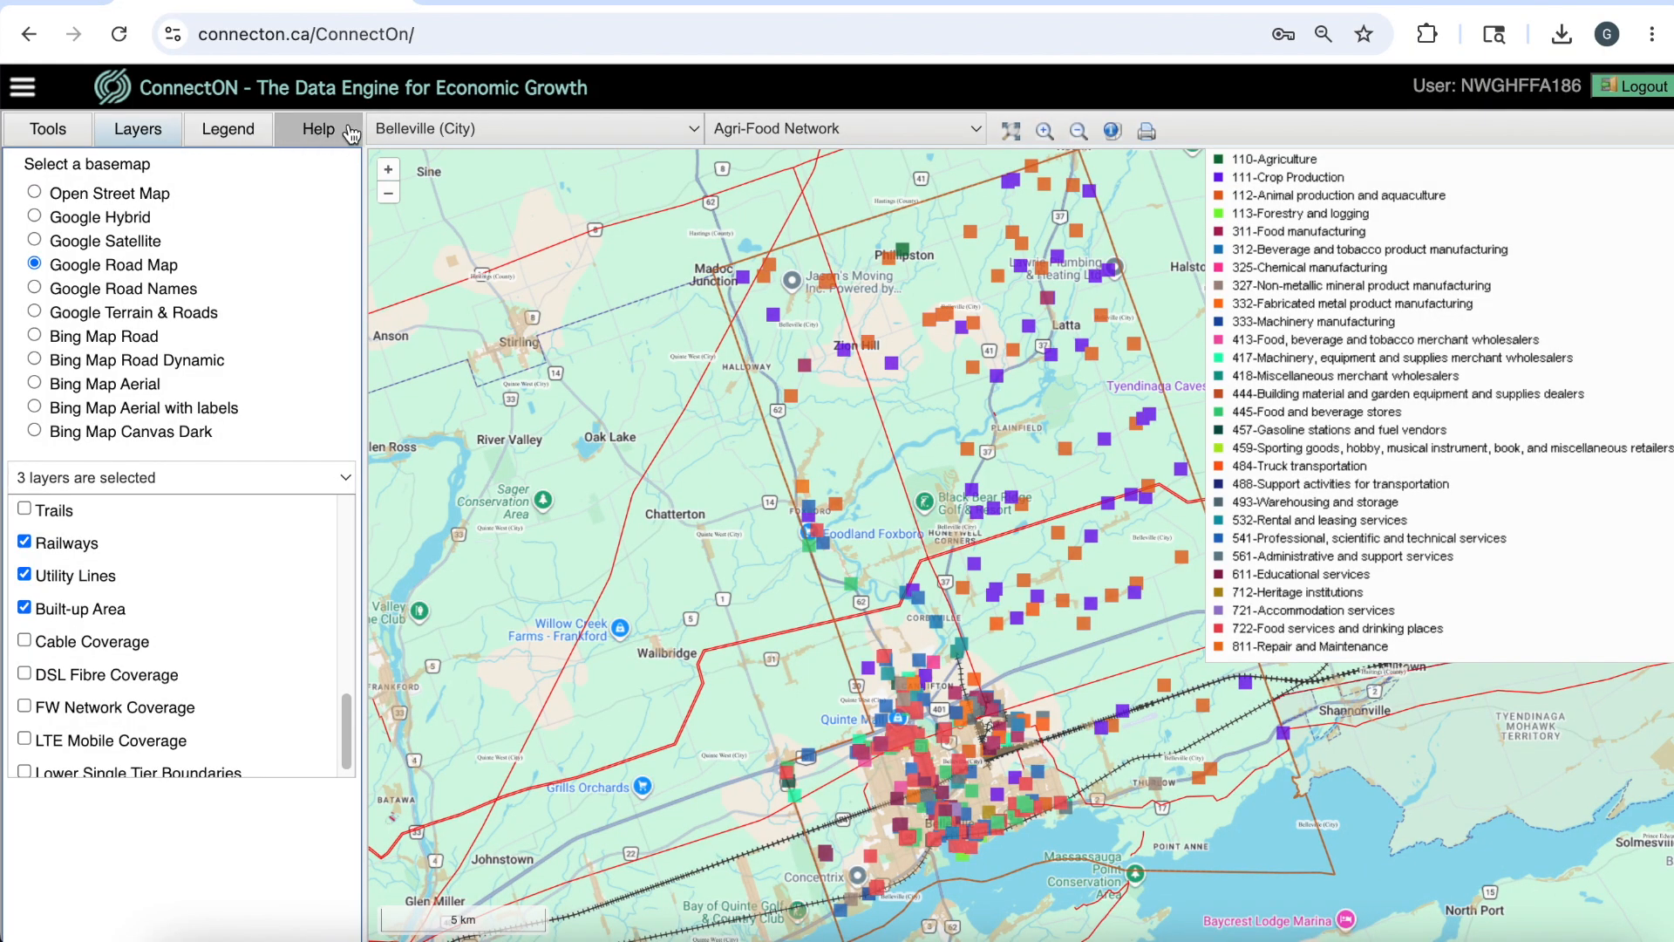
Look up the code for agriculture, forestry, fishing and hunting in the Agri-Food Network NAICS list, and close the list.
{"action": "left_click", "coordinate": [349, 132]}
{"action": "left_click", "coordinate": [296, 177]}
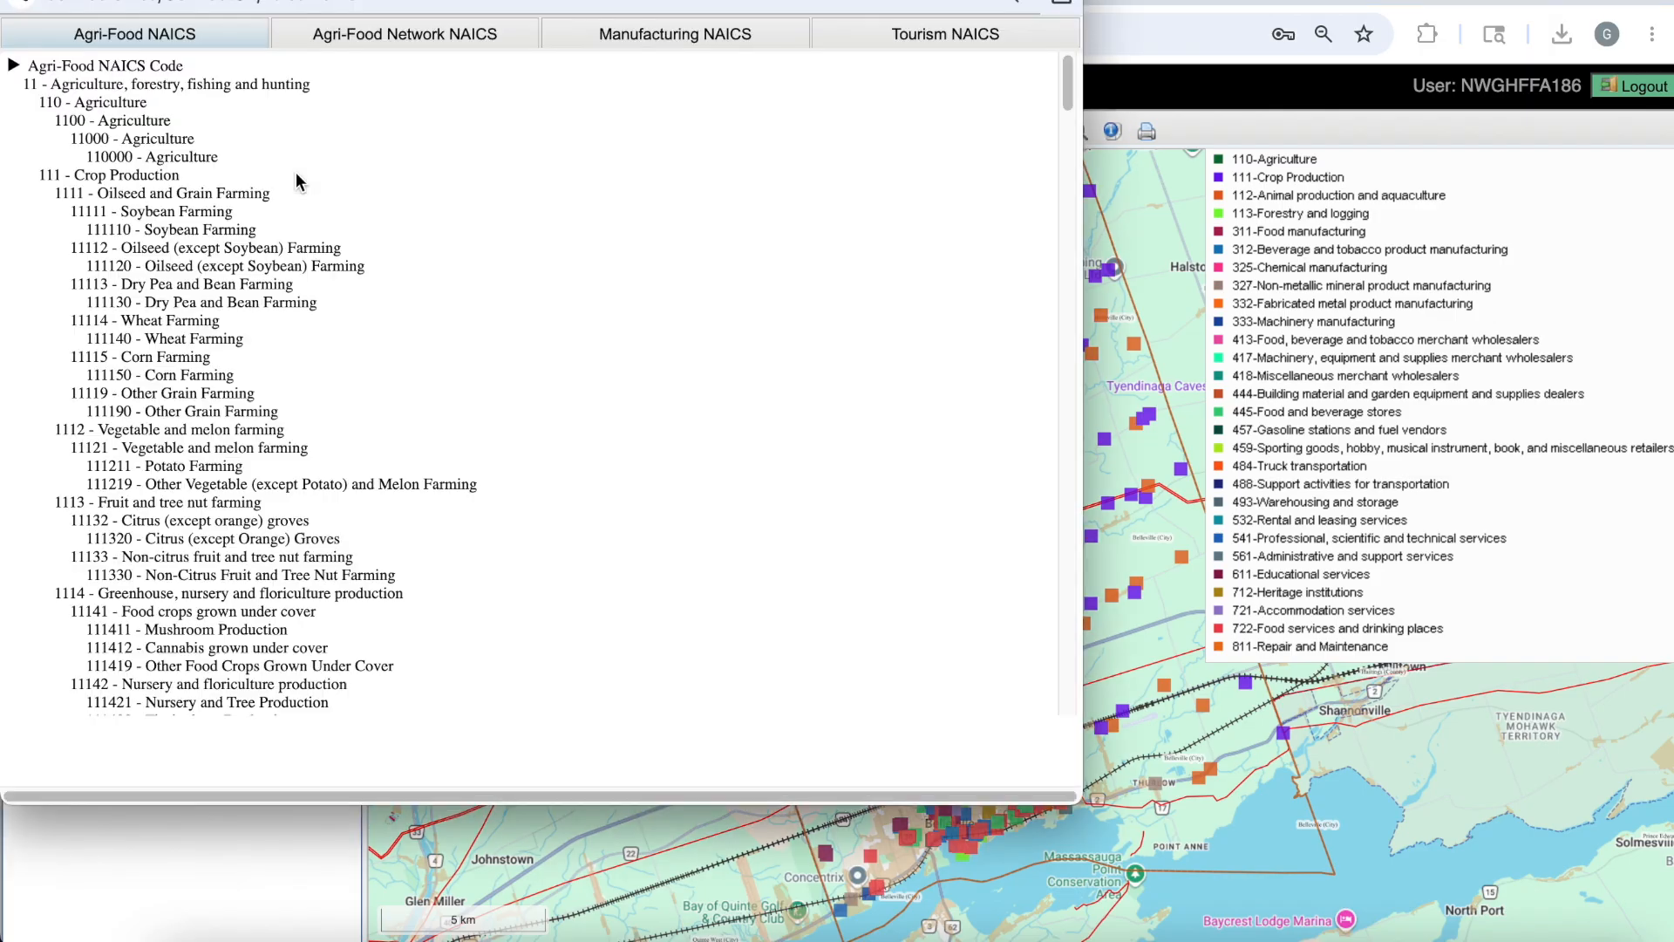
{"action": "left_click", "coordinate": [395, 42]}
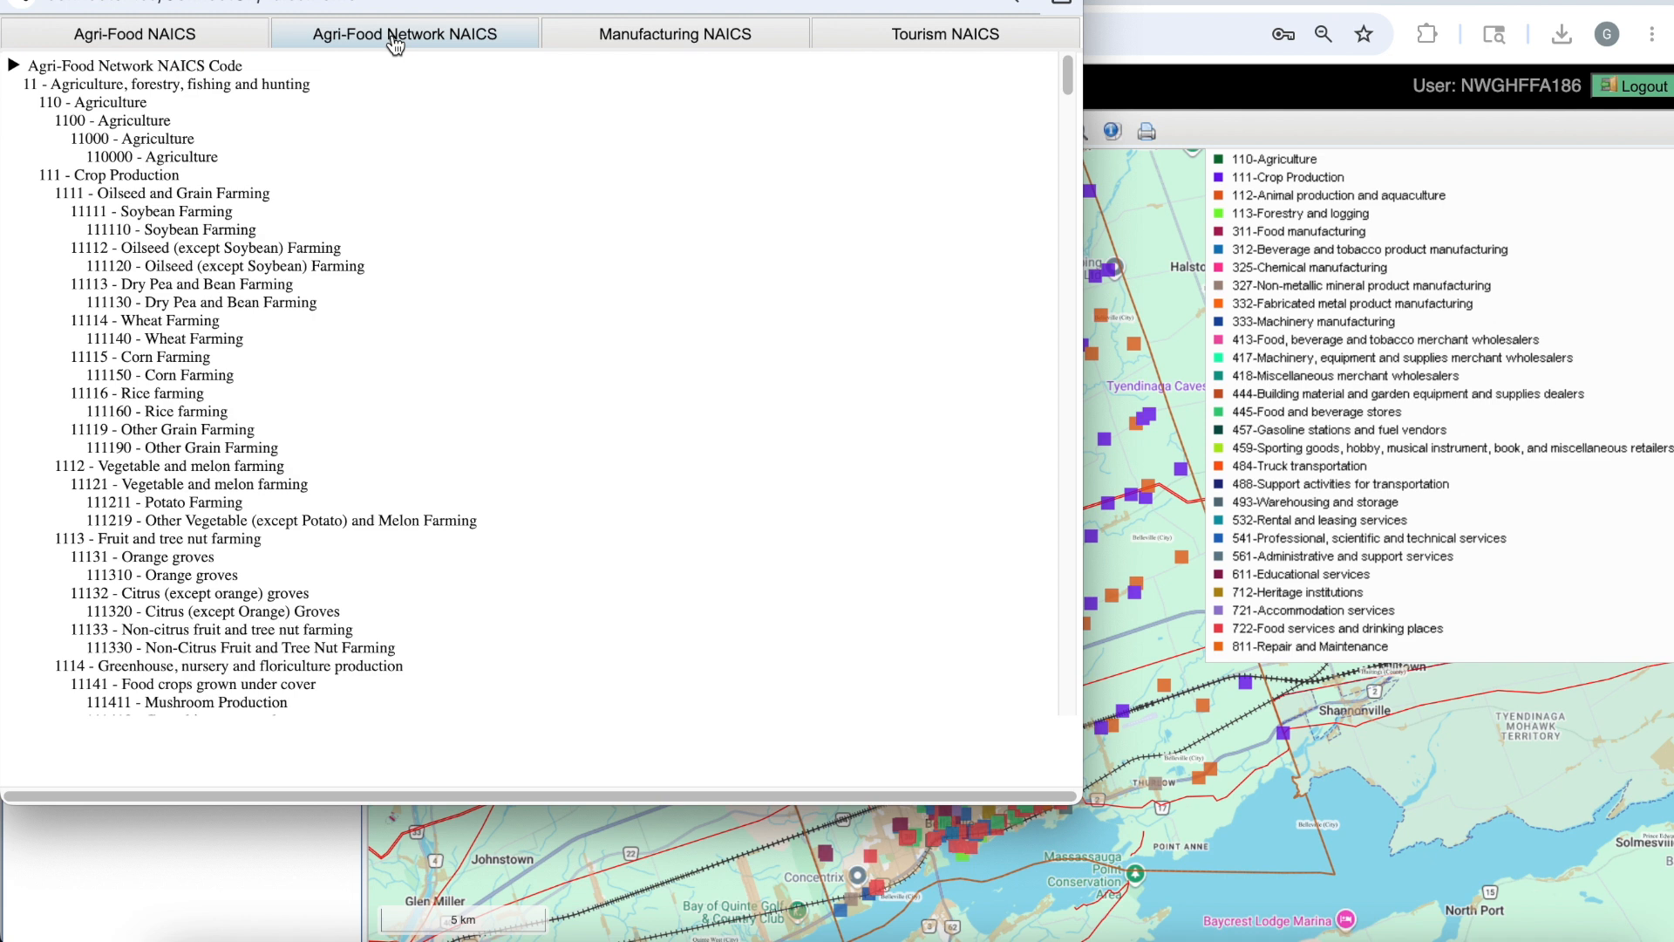
{"action": "left_click_drag", "start_coordinate": [23, 83], "coordinate": [320, 94]}
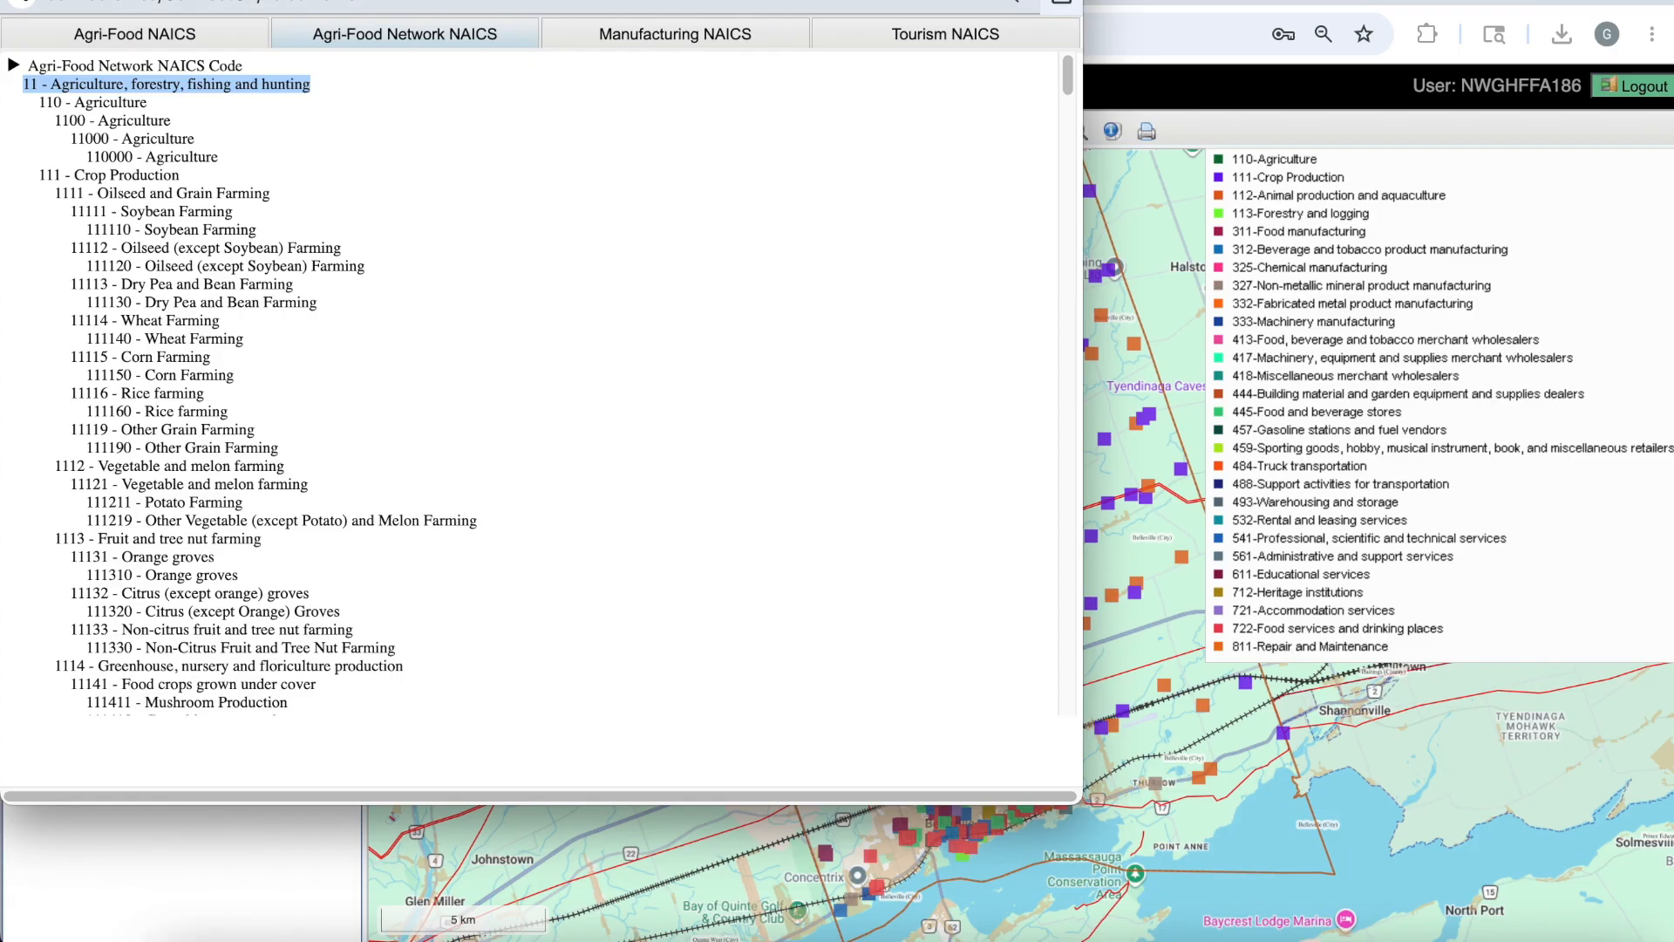
{"action": "left_click", "coordinate": [17, 0]}
Filter the mapped Belleville assets by NAICS code 11.
{"action": "left_click", "coordinate": [52, 128]}
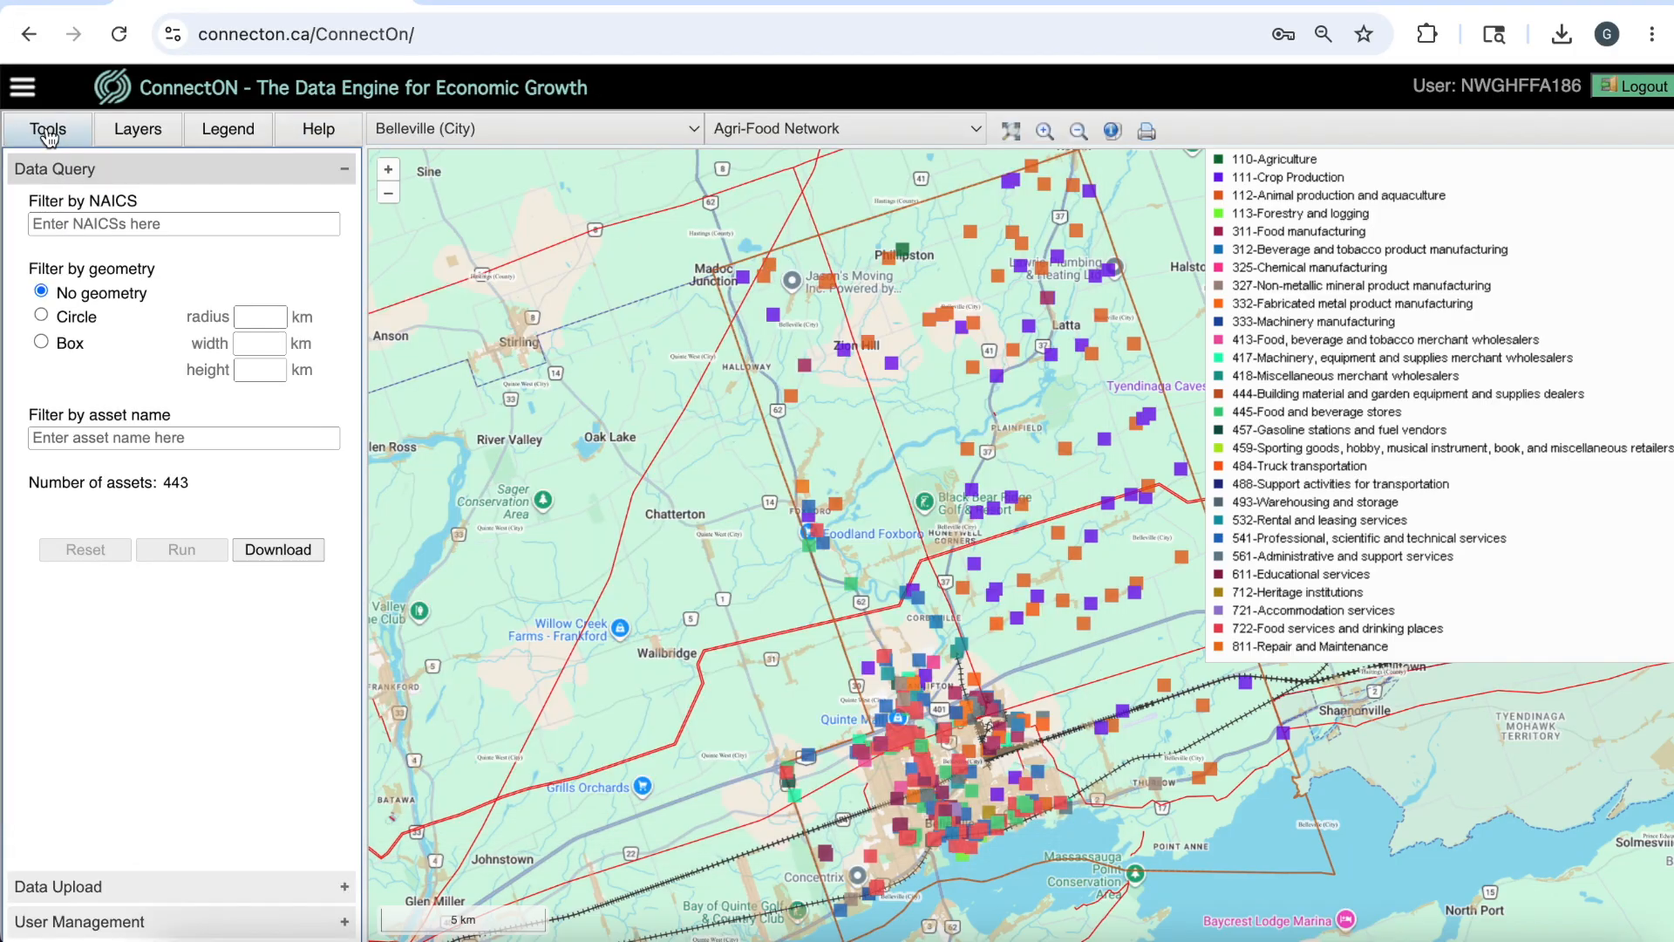
{"action": "left_click", "coordinate": [184, 223]}
{"action": "type", "text": "11"}
{"action": "left_click", "coordinate": [159, 552]}
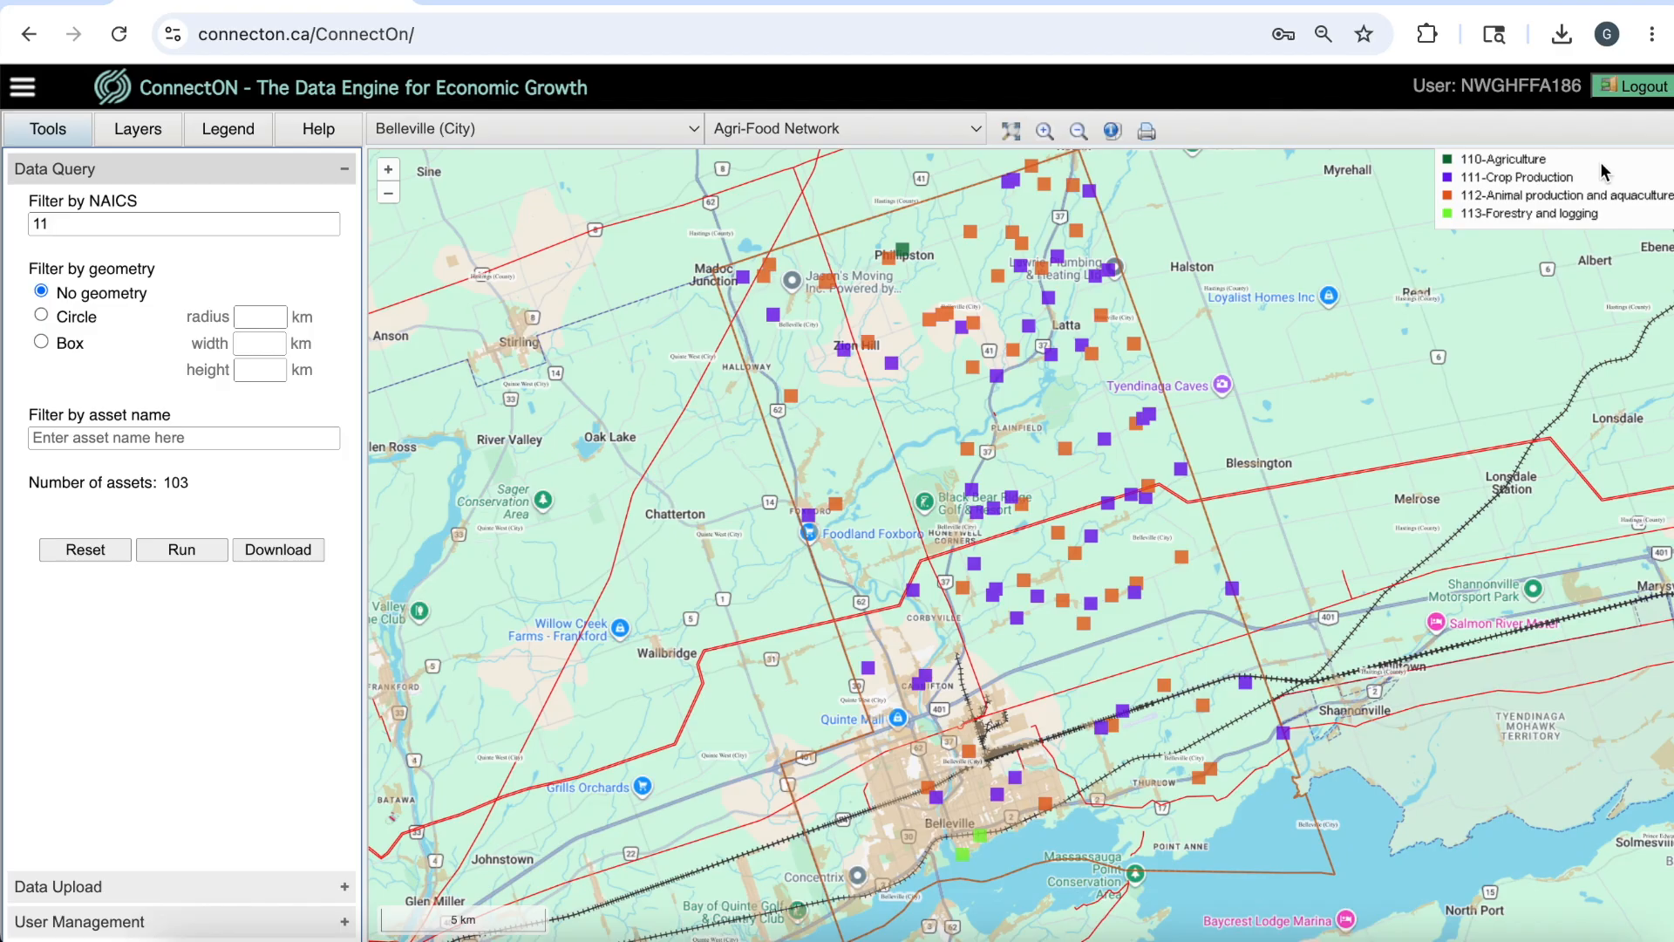
Add NAICS codes 311 and 312 to the asset filter and run the query.
{"action": "left_click", "coordinate": [280, 225]}
{"action": "type", "text": ", 311"}
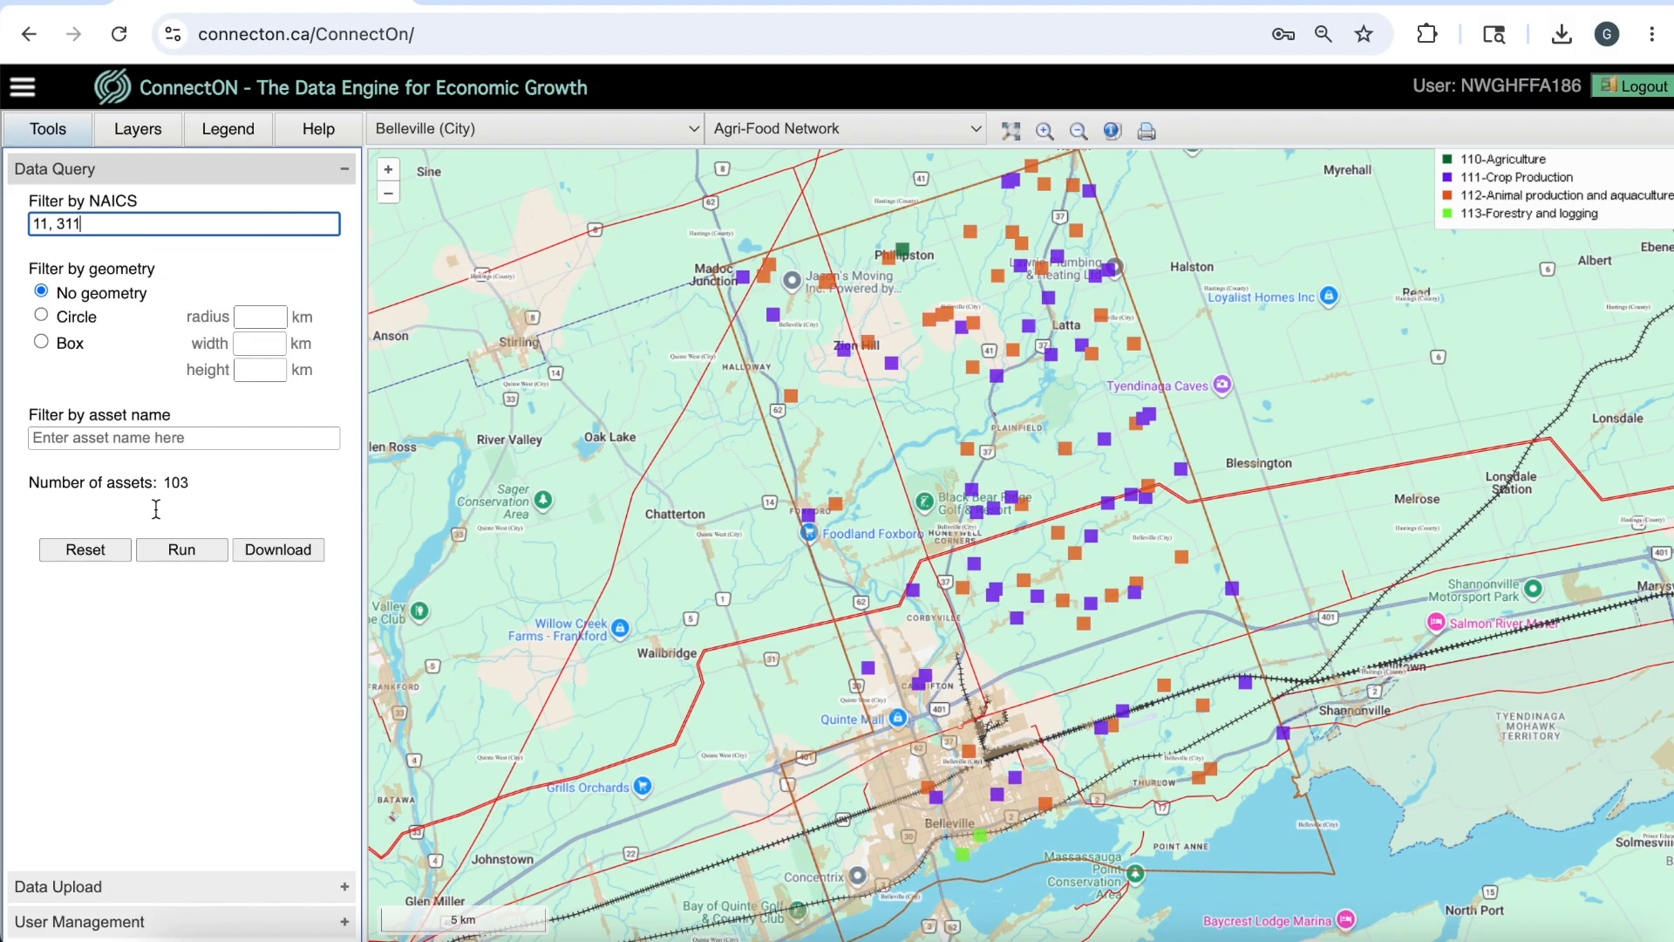
{"action": "left_click", "coordinate": [180, 553]}
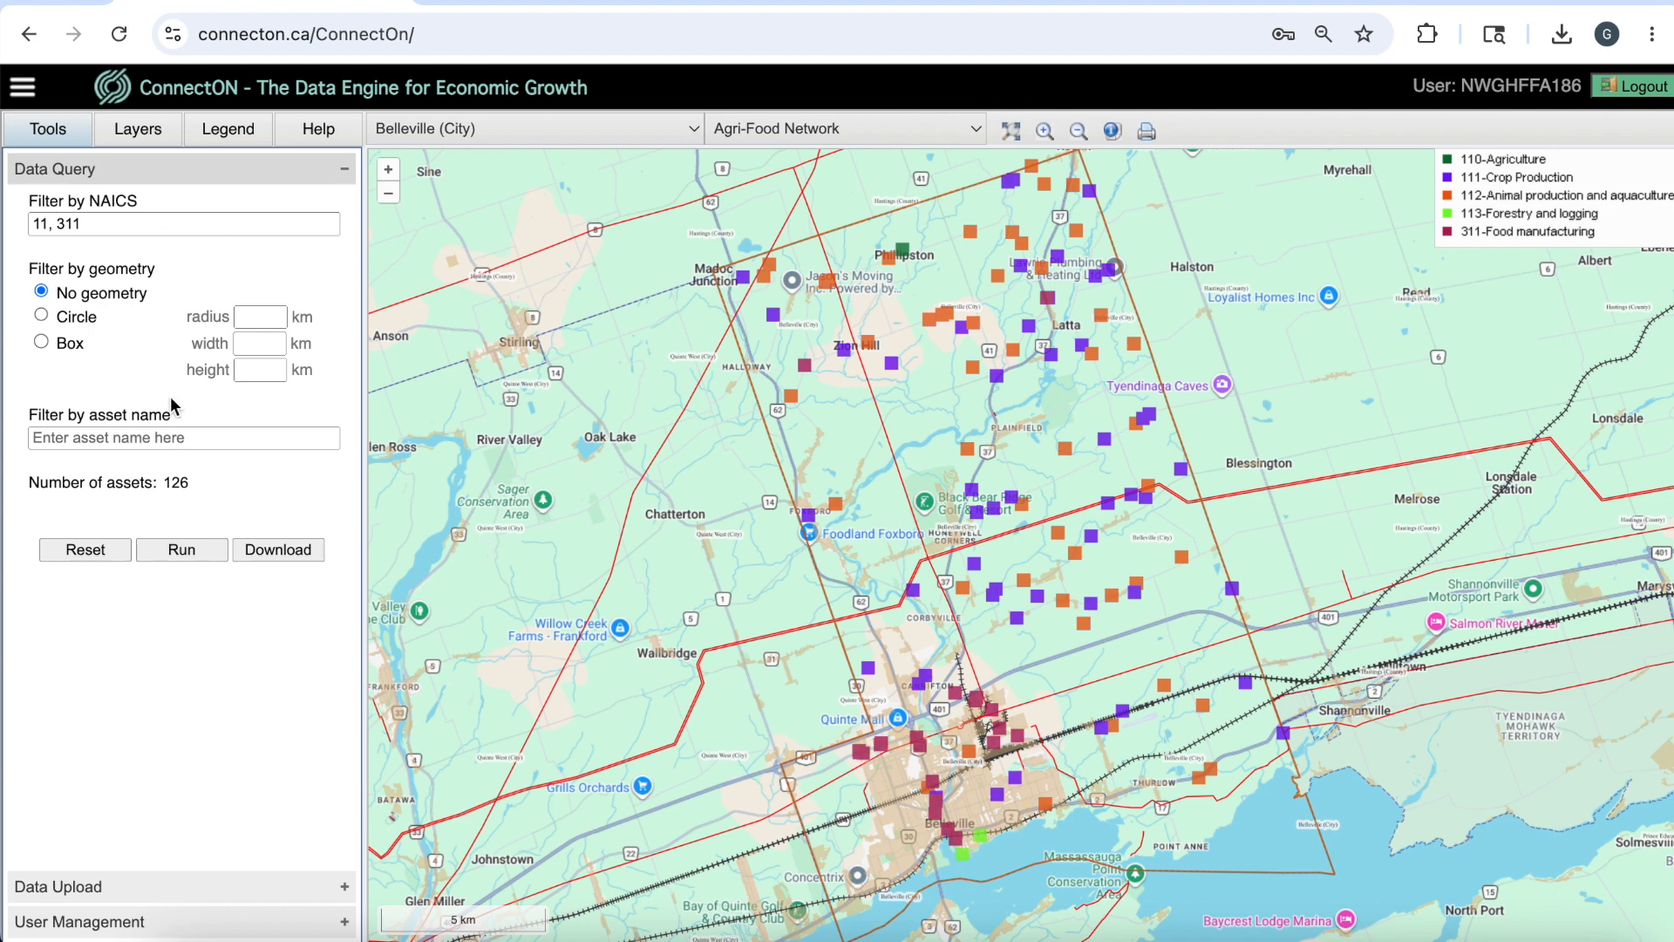
{"action": "left_click", "coordinate": [147, 223]}
{"action": "type", "text": ", 312"}
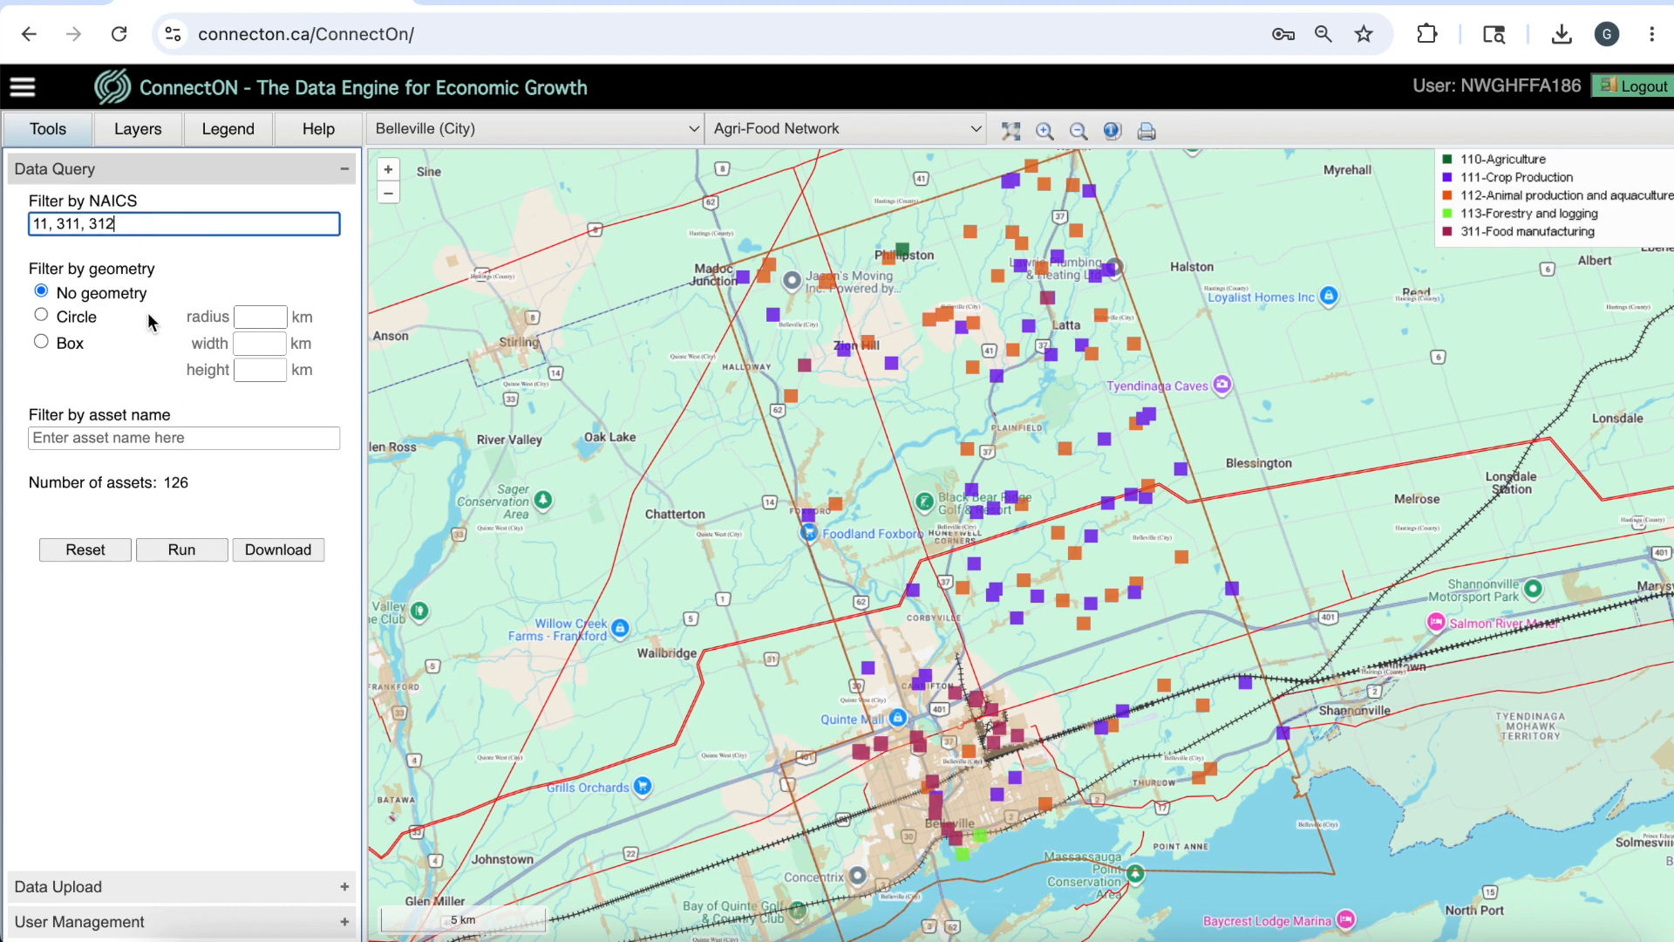
{"action": "left_click", "coordinate": [184, 553]}
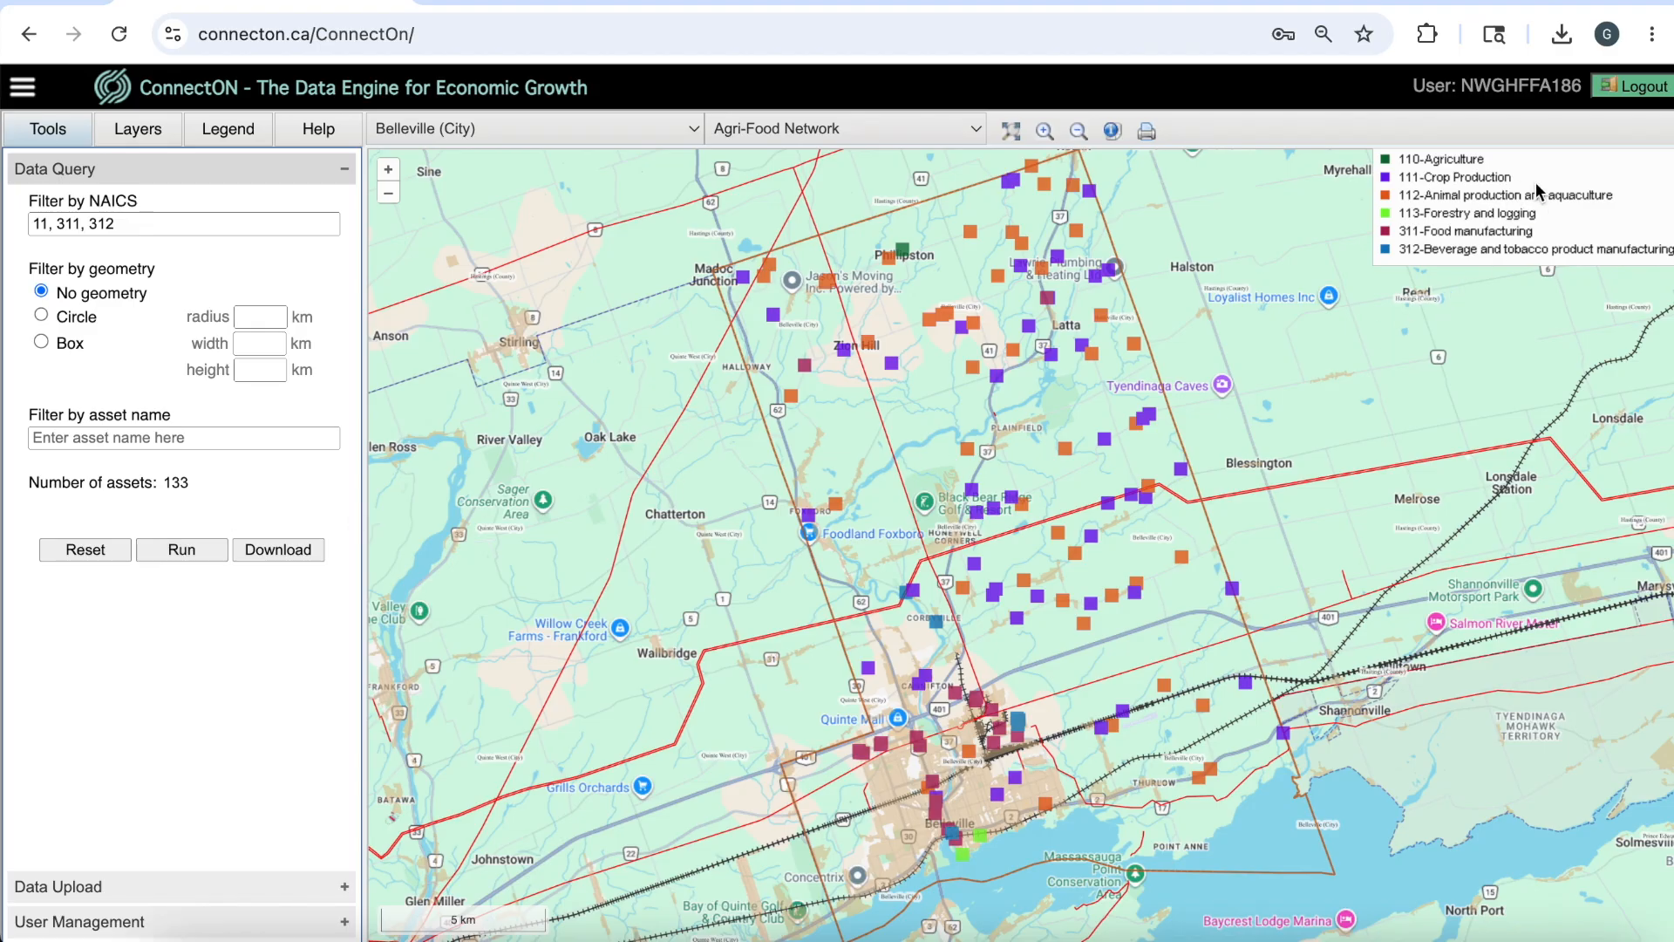
{"action": "left_click", "coordinate": [210, 548]}
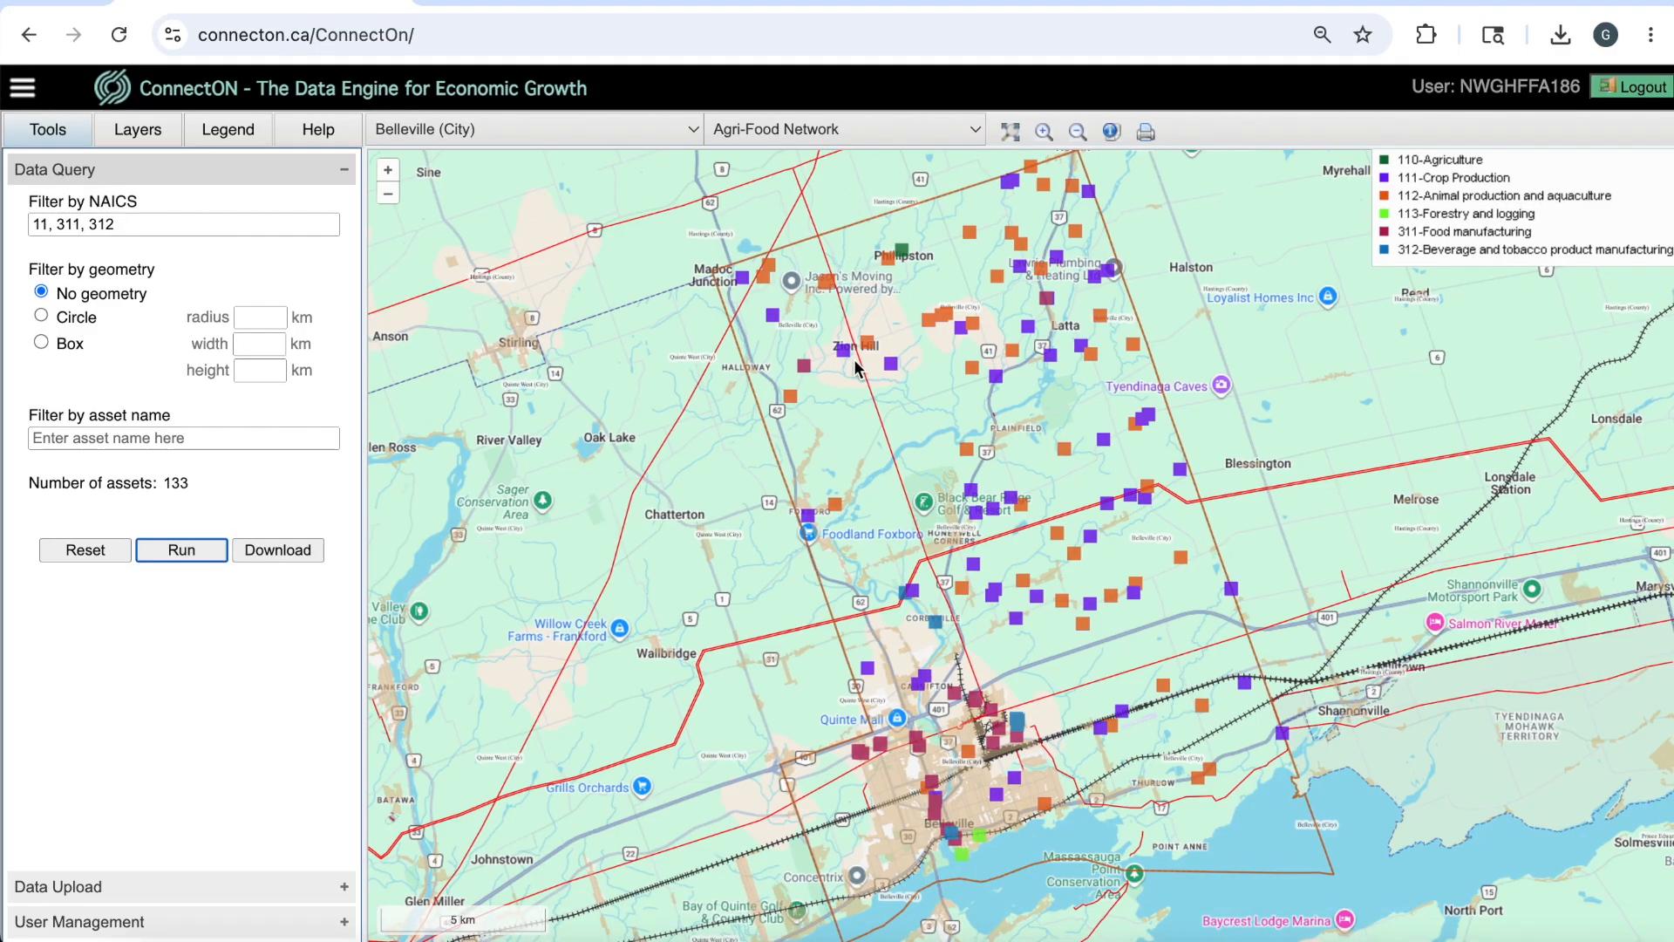
View the asset information of a food manufacturing asset near Belleville's railway, close it and bring the city back into view.
{"action": "left_click", "coordinate": [1113, 131]}
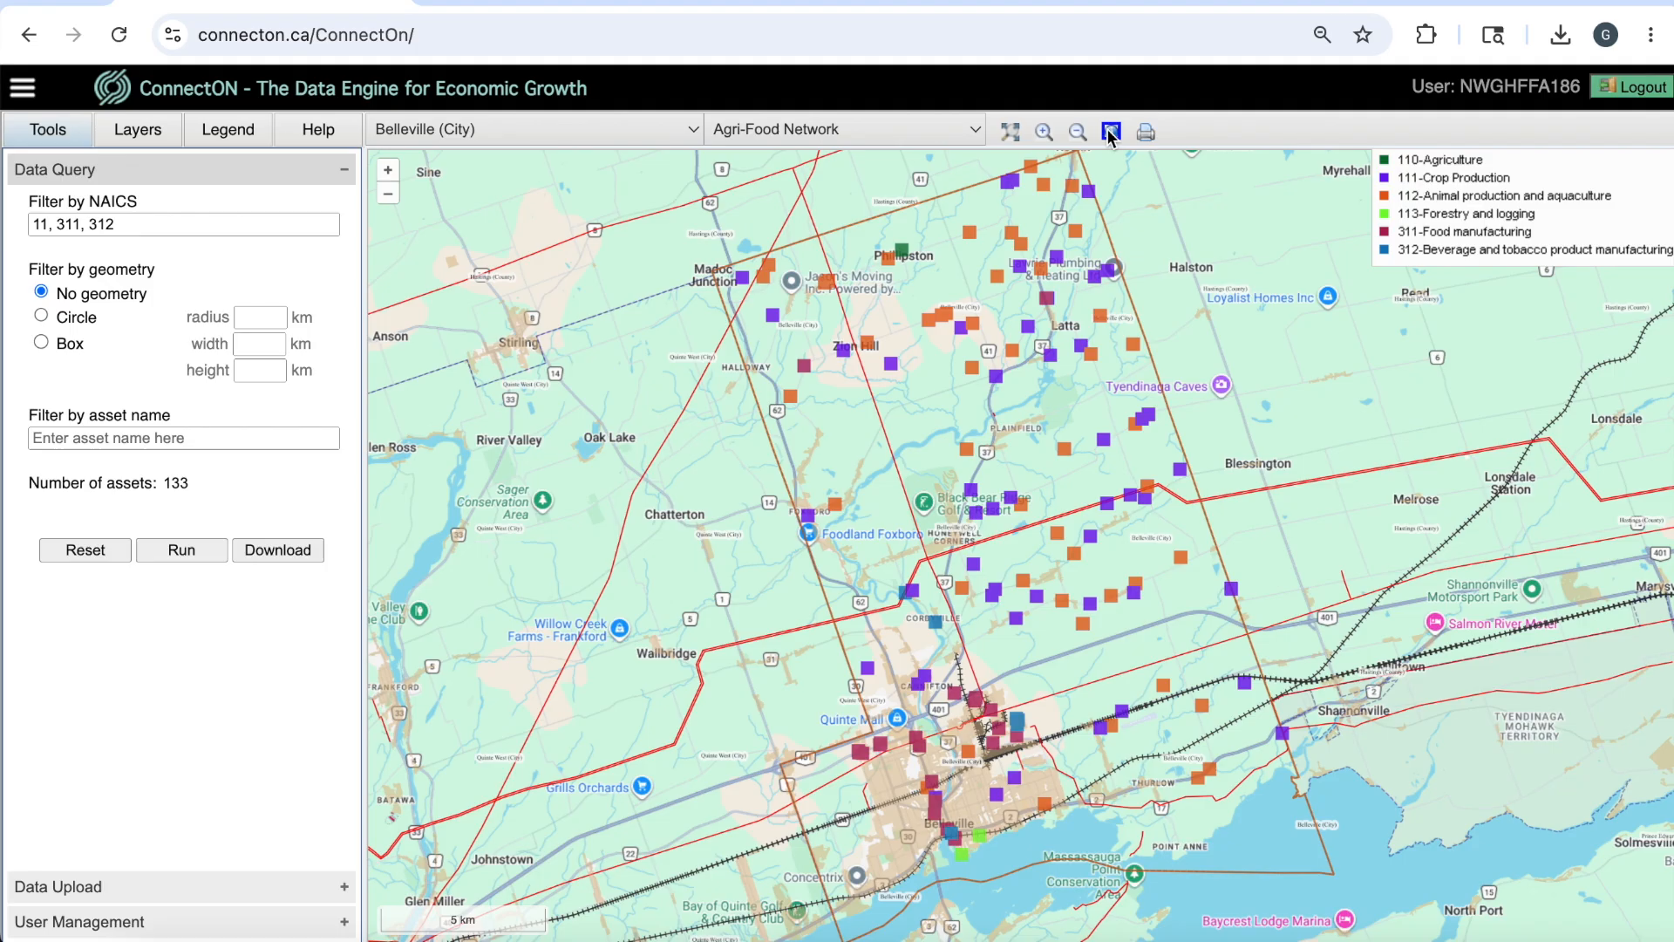
{"action": "left_click", "coordinate": [994, 749]}
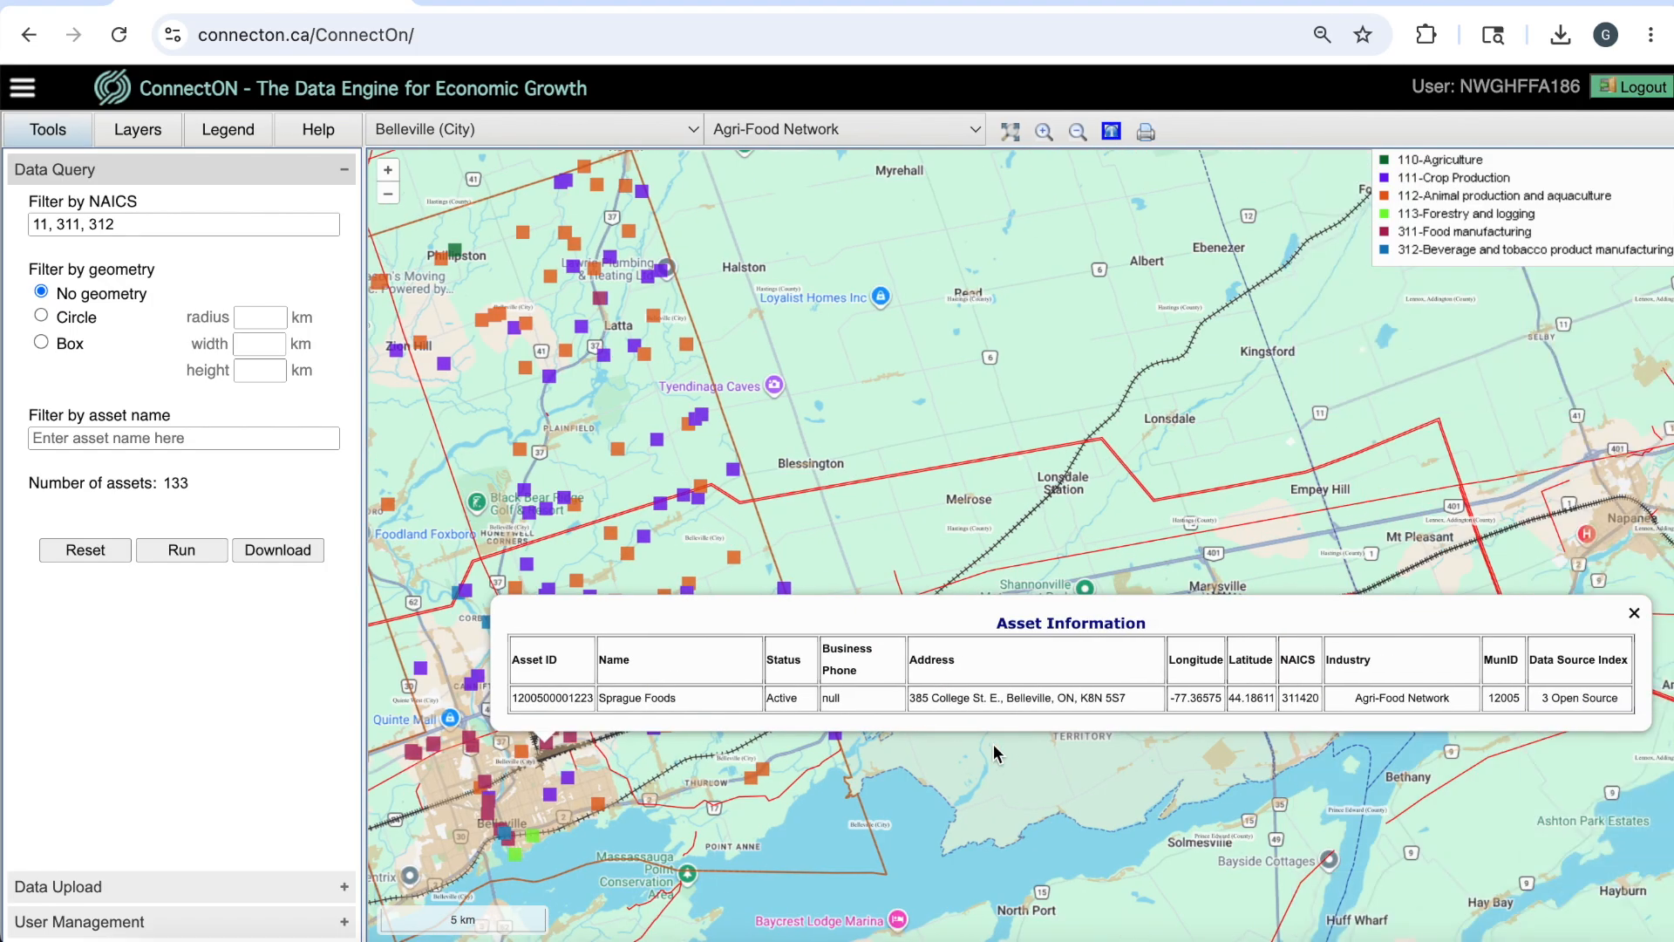
{"action": "left_click", "coordinate": [1634, 613]}
{"action": "left_click_drag", "start_coordinate": [710, 672], "coordinate": [1076, 675]}
Remove NAICS code 11 from the asset filter, leaving 311 and 312, and rerun the query.
{"action": "left_click", "coordinate": [61, 225]}
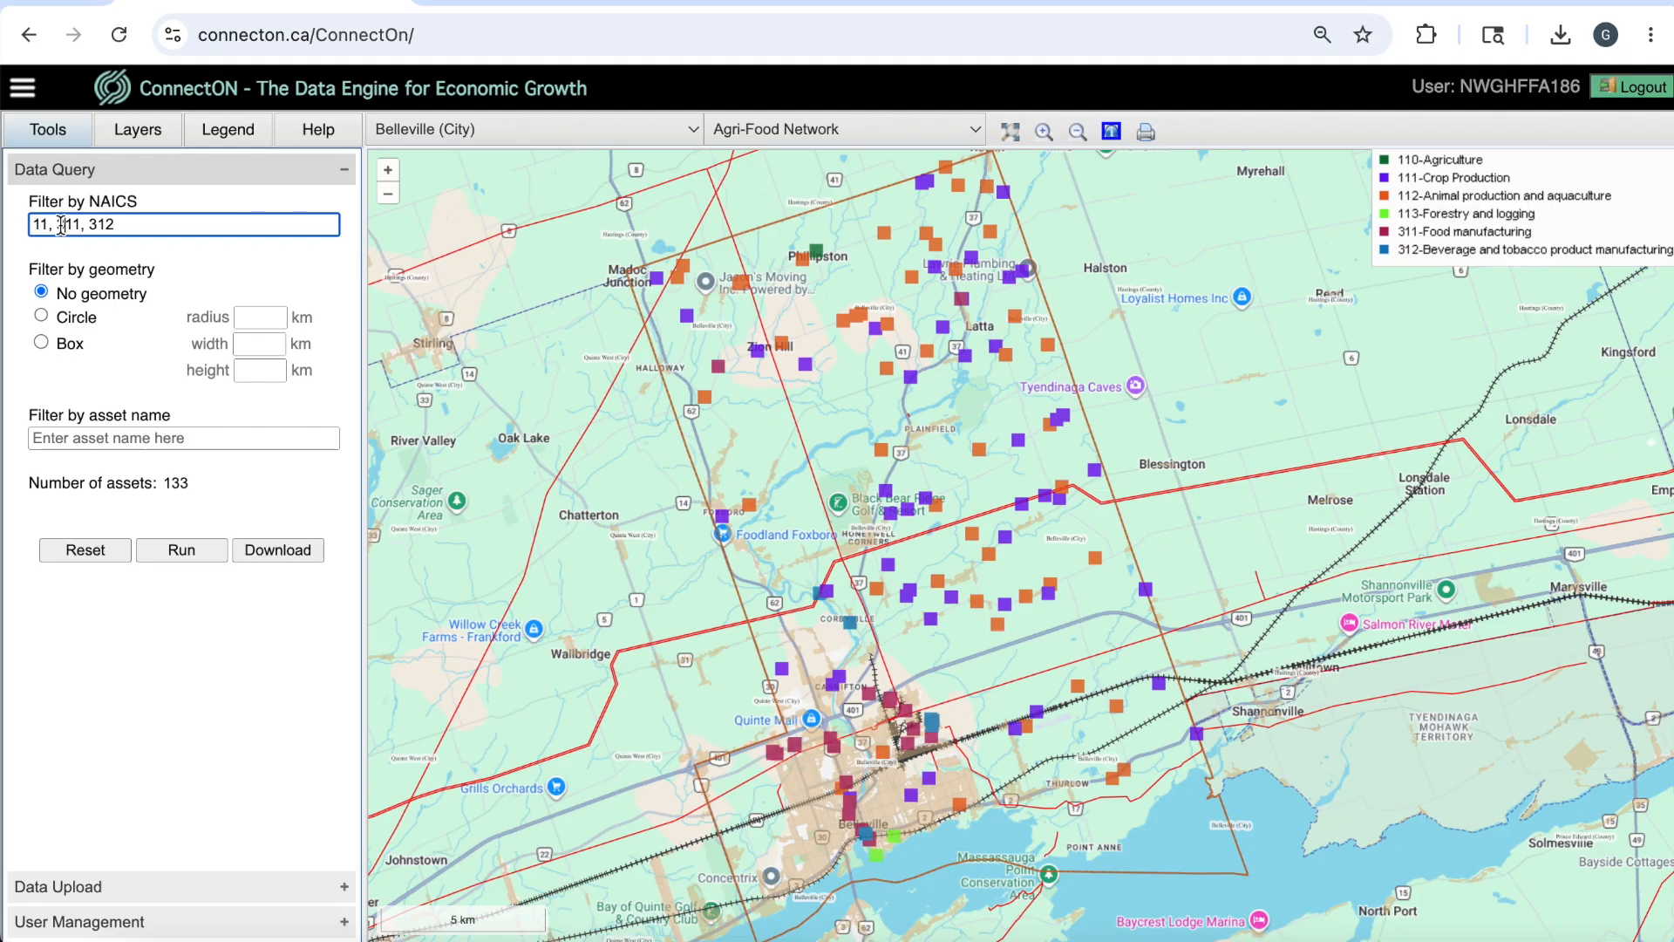
{"action": "key", "text": "BackSpace"}
{"action": "key", "text": "BackSpace"}
{"action": "key", "text": "BackSpace"}
{"action": "key", "text": "BackSpace"}
{"action": "key", "text": "BackSpace"}
{"action": "type", "text": "3"}
{"action": "left_click", "coordinate": [176, 550]}
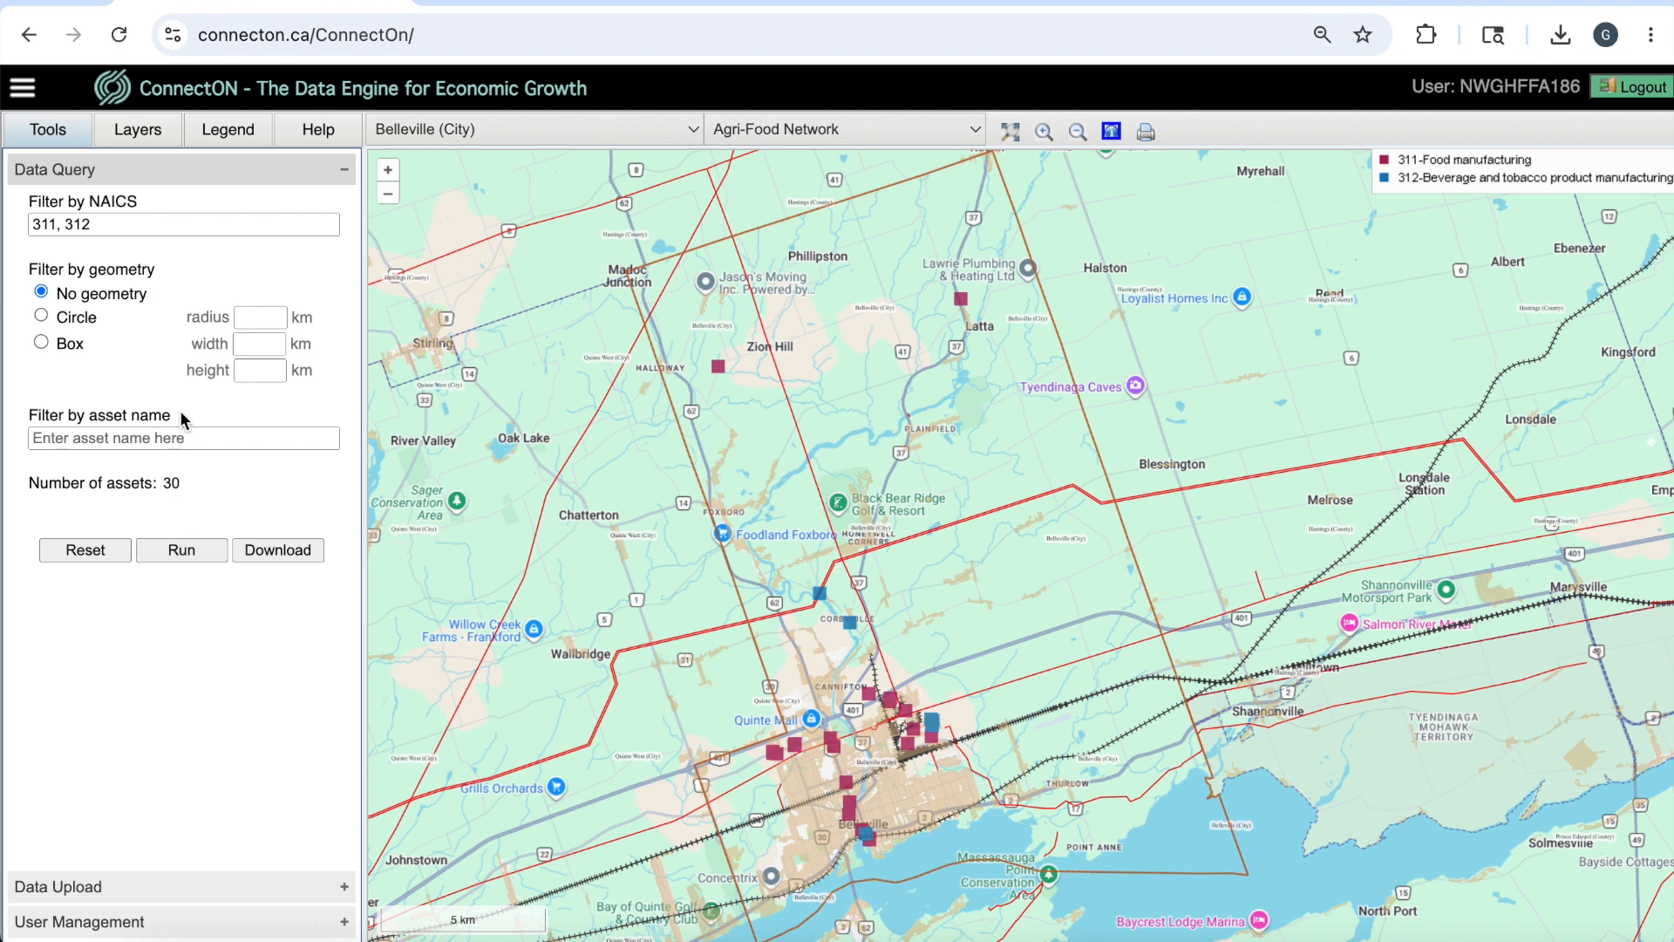
Add NAICS code 41 to the asset filter and run the query.
{"action": "left_click", "coordinate": [172, 227]}
{"action": "type", "text": ", 41"}
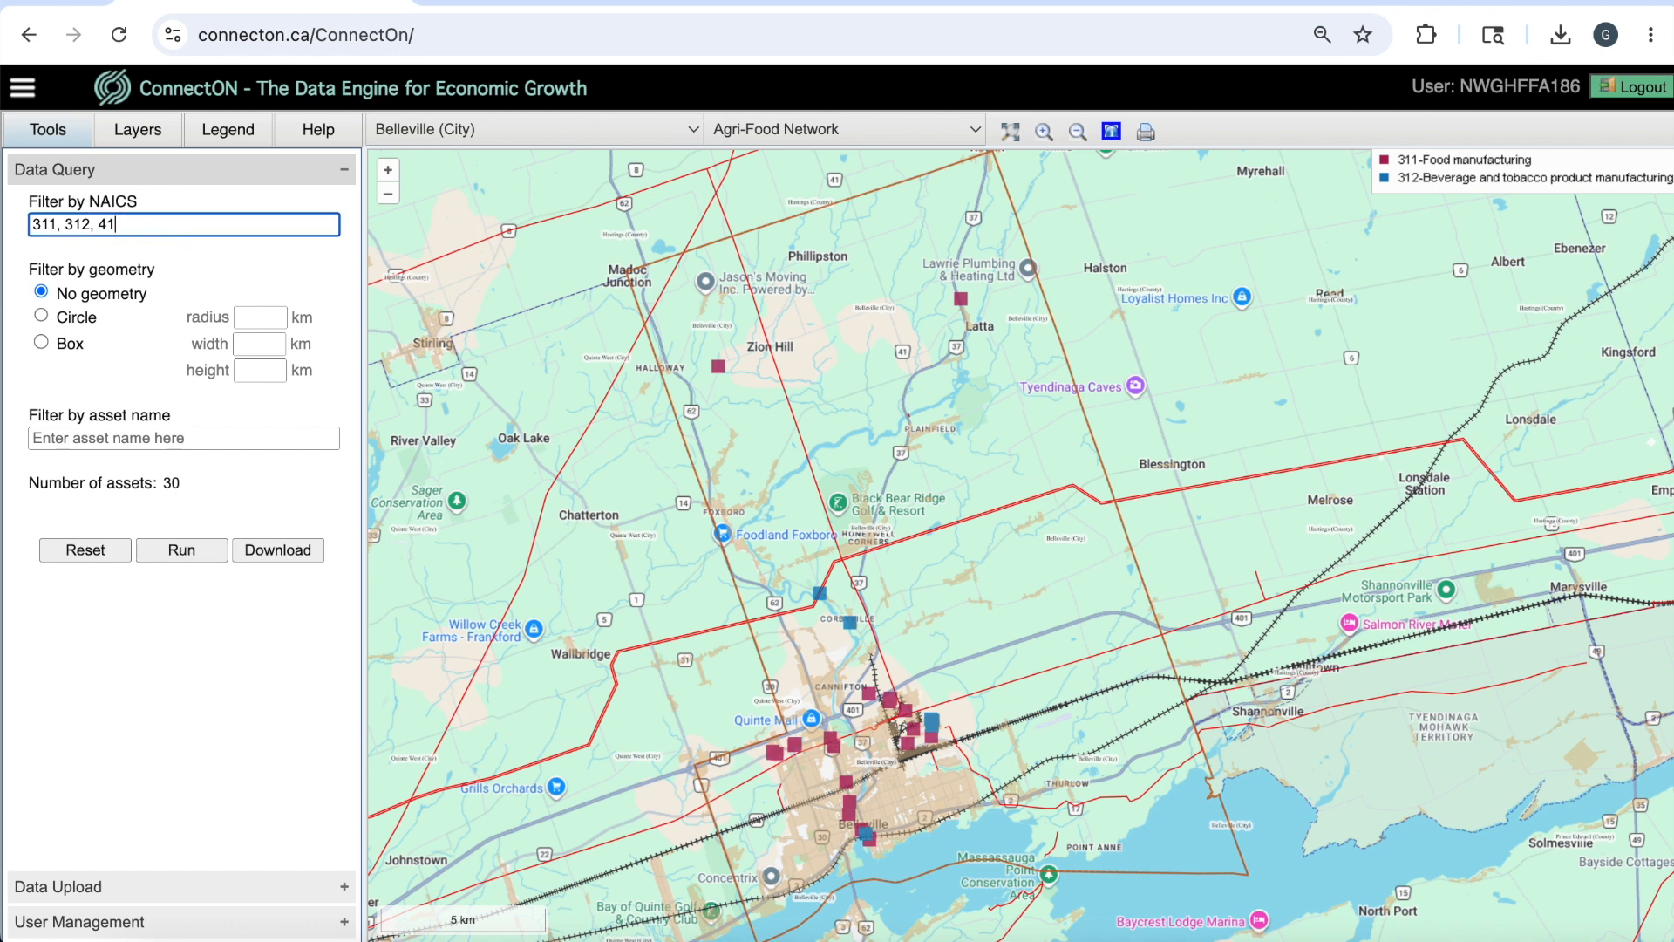
{"action": "left_click", "coordinate": [192, 556]}
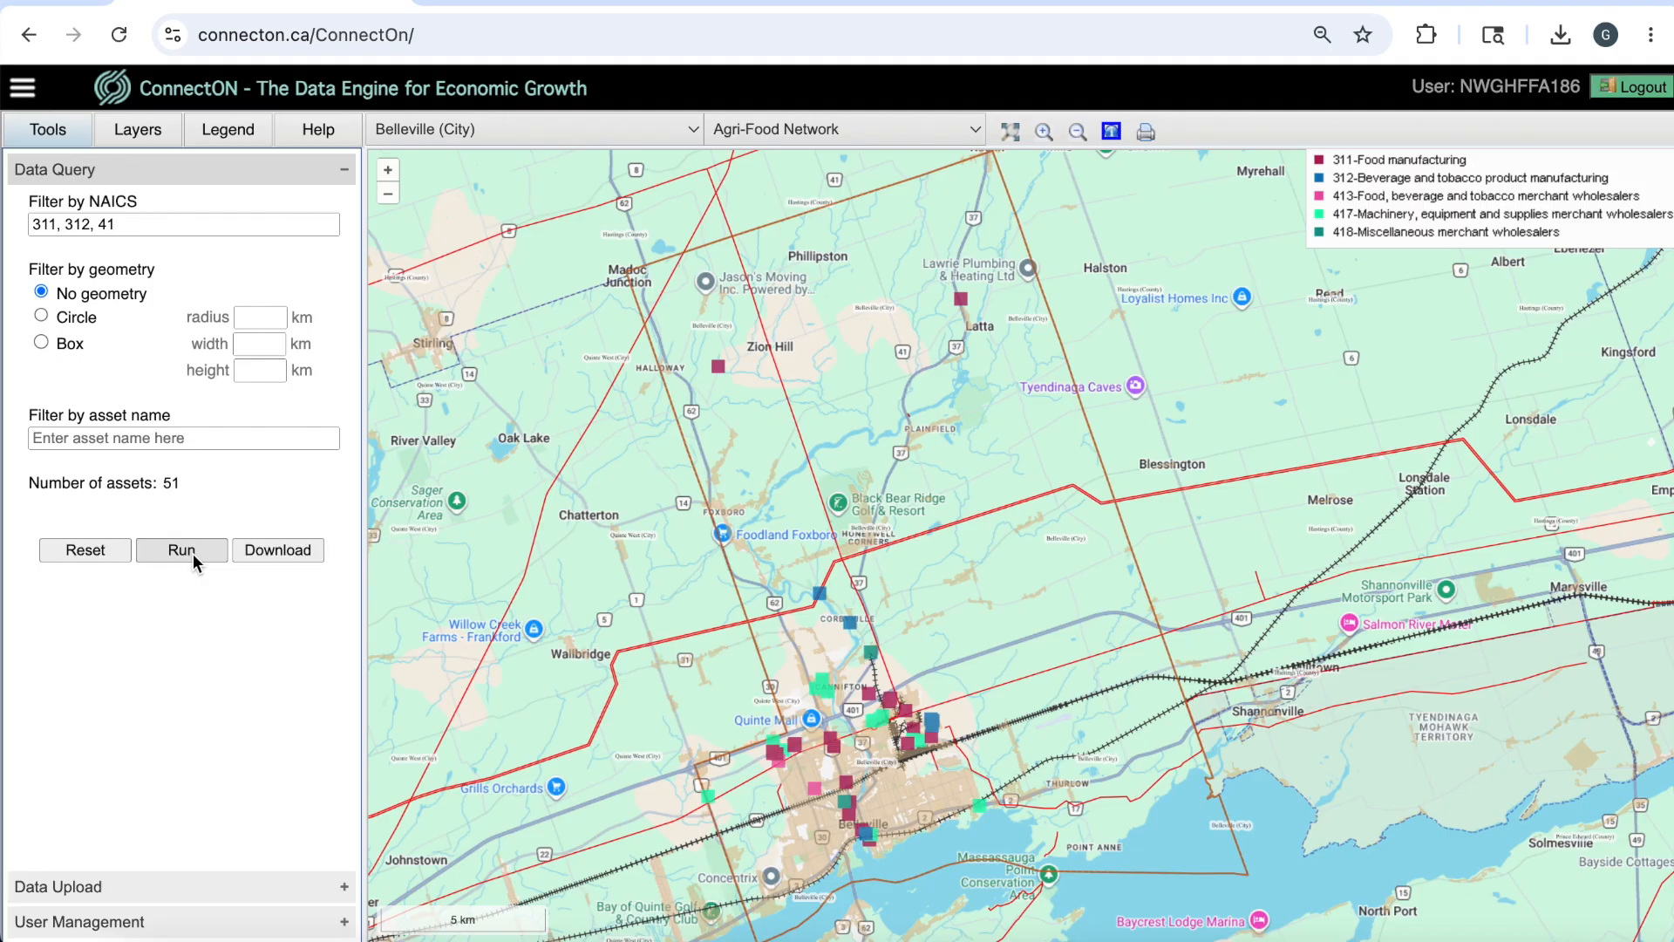
Print the filtered map to PDF with the title "Belleville Demo" and open the downloaded file.
{"action": "left_click", "coordinate": [1145, 131]}
{"action": "type", "text": "Belleville Demo"}
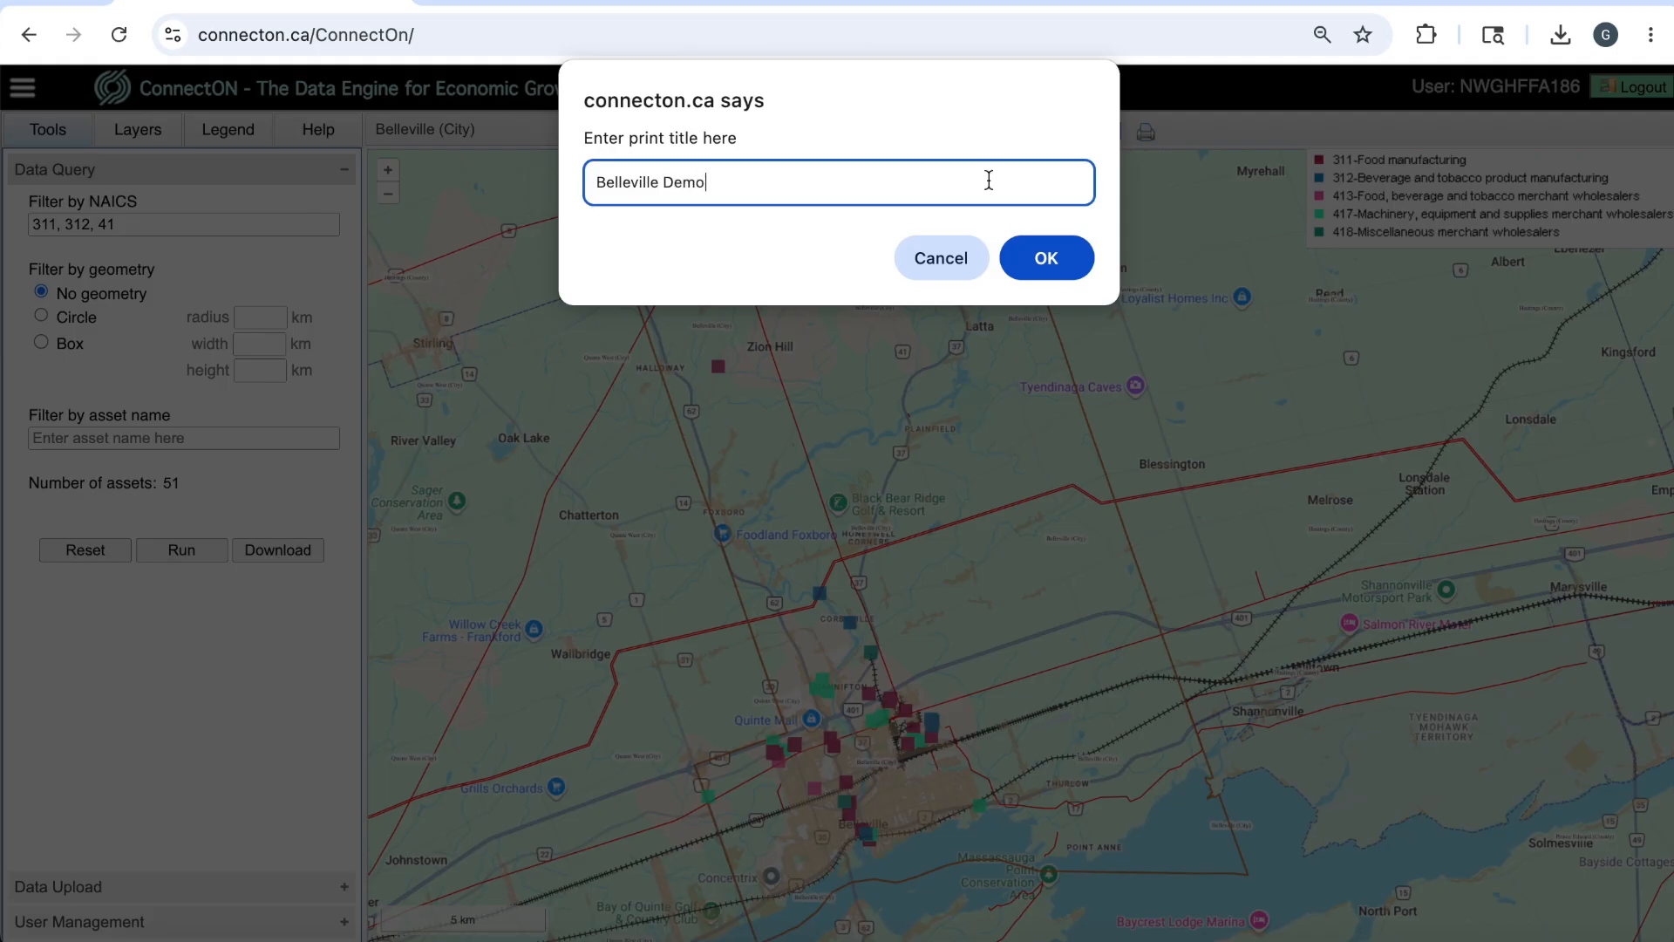
{"action": "left_click", "coordinate": [1040, 261]}
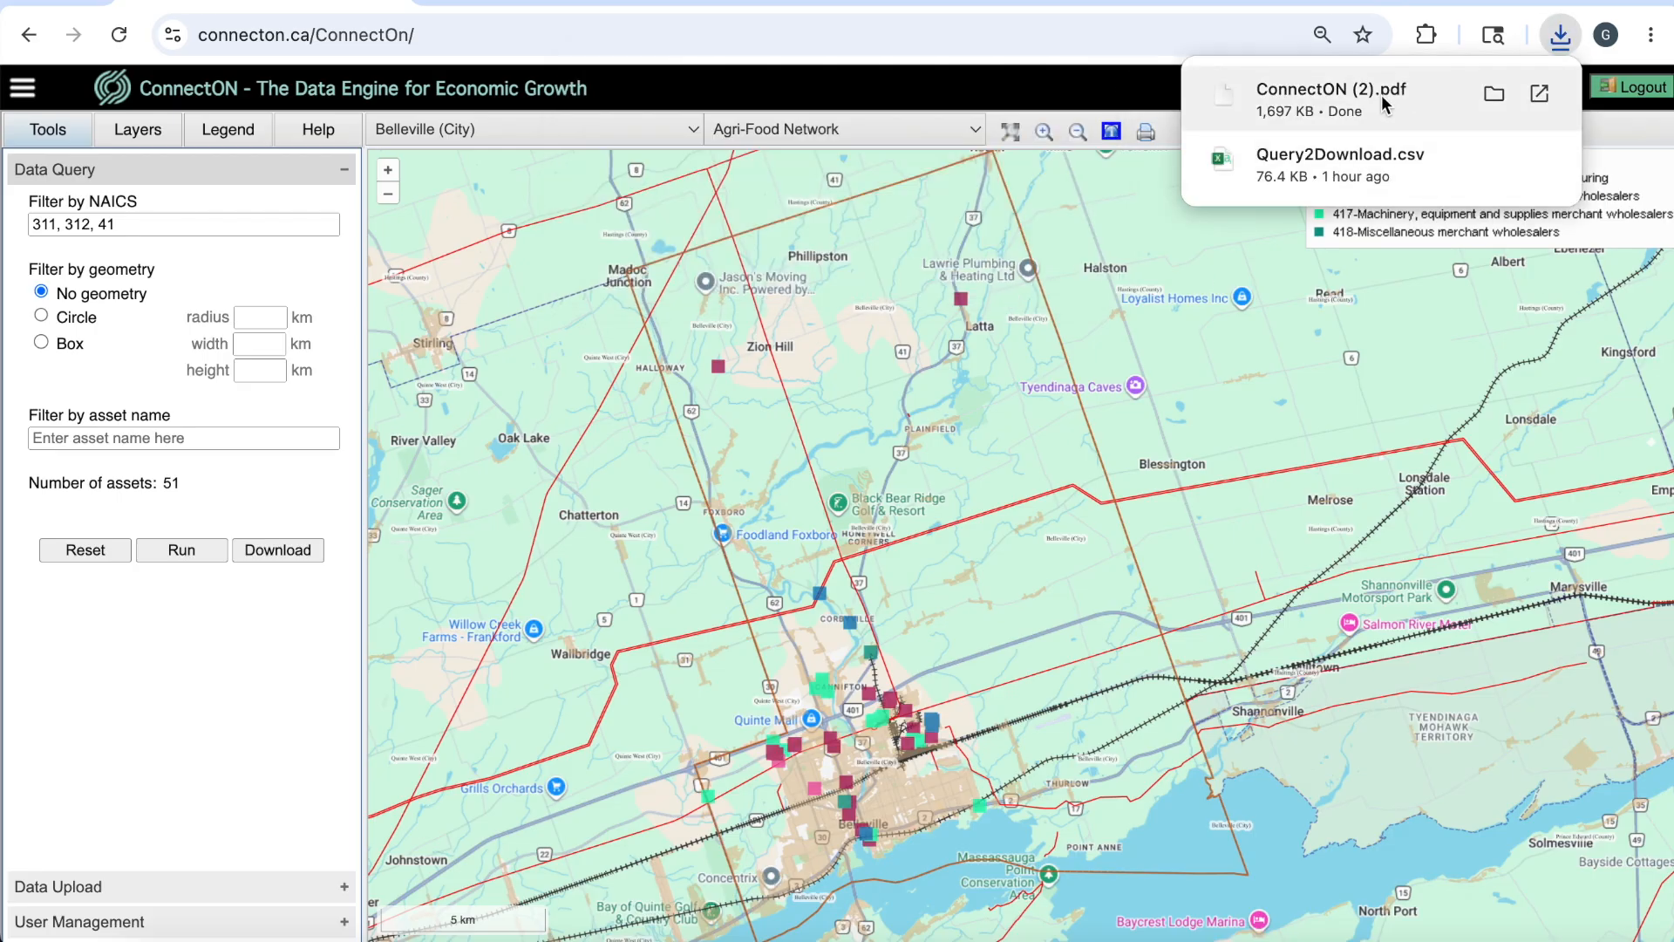
{"action": "left_click", "coordinate": [1381, 96]}
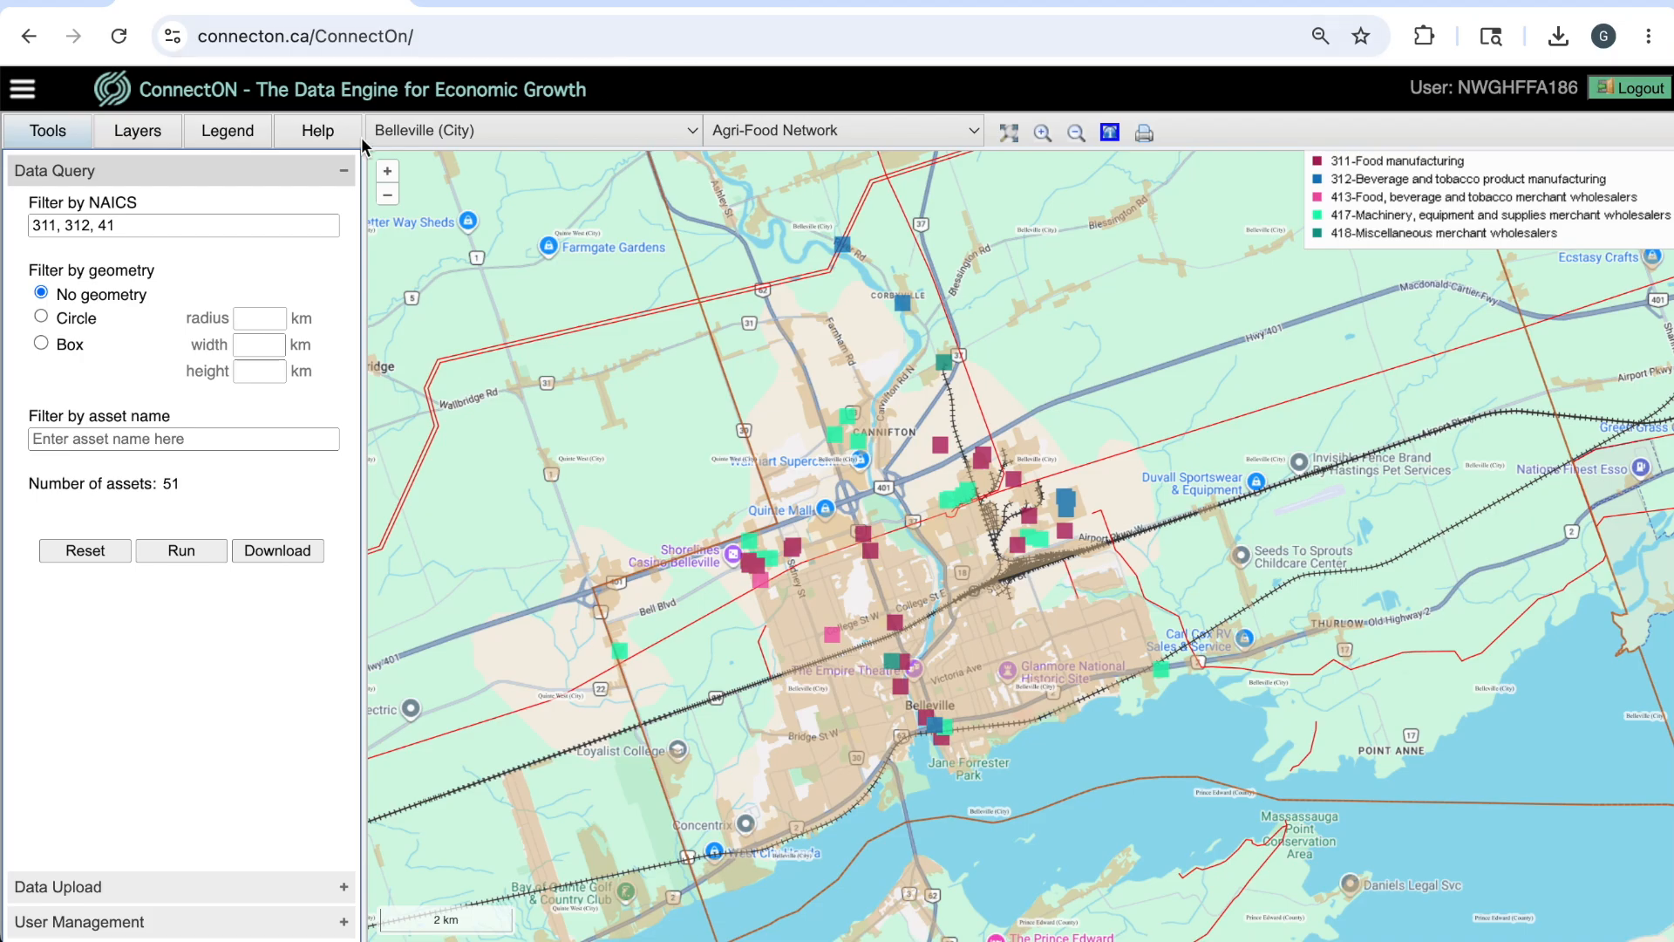
Add NAICS codes 445 and 72251 to the asset filter, run it and download the matching assets.
{"action": "left_click", "coordinate": [224, 226]}
{"action": "type", "text": ", 445"}
{"action": "left_click", "coordinate": [197, 553]}
{"action": "left_click", "coordinate": [177, 225]}
{"action": "type", "text": ", 72251"}
{"action": "left_click", "coordinate": [179, 551]}
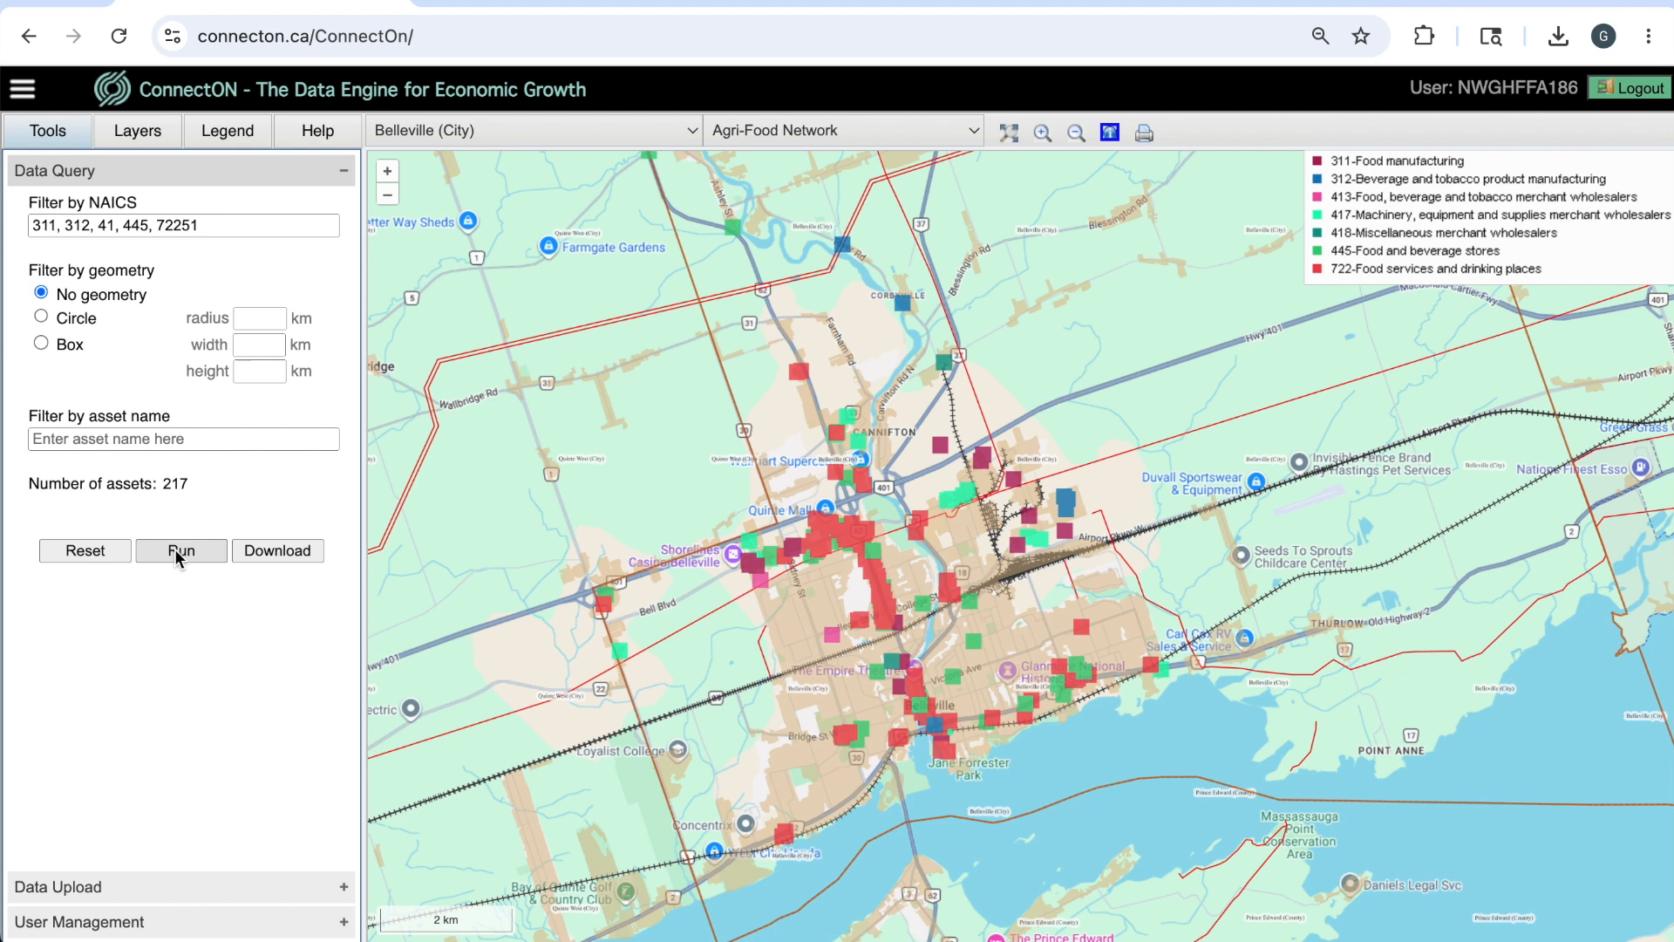
{"action": "left_click", "coordinate": [300, 551]}
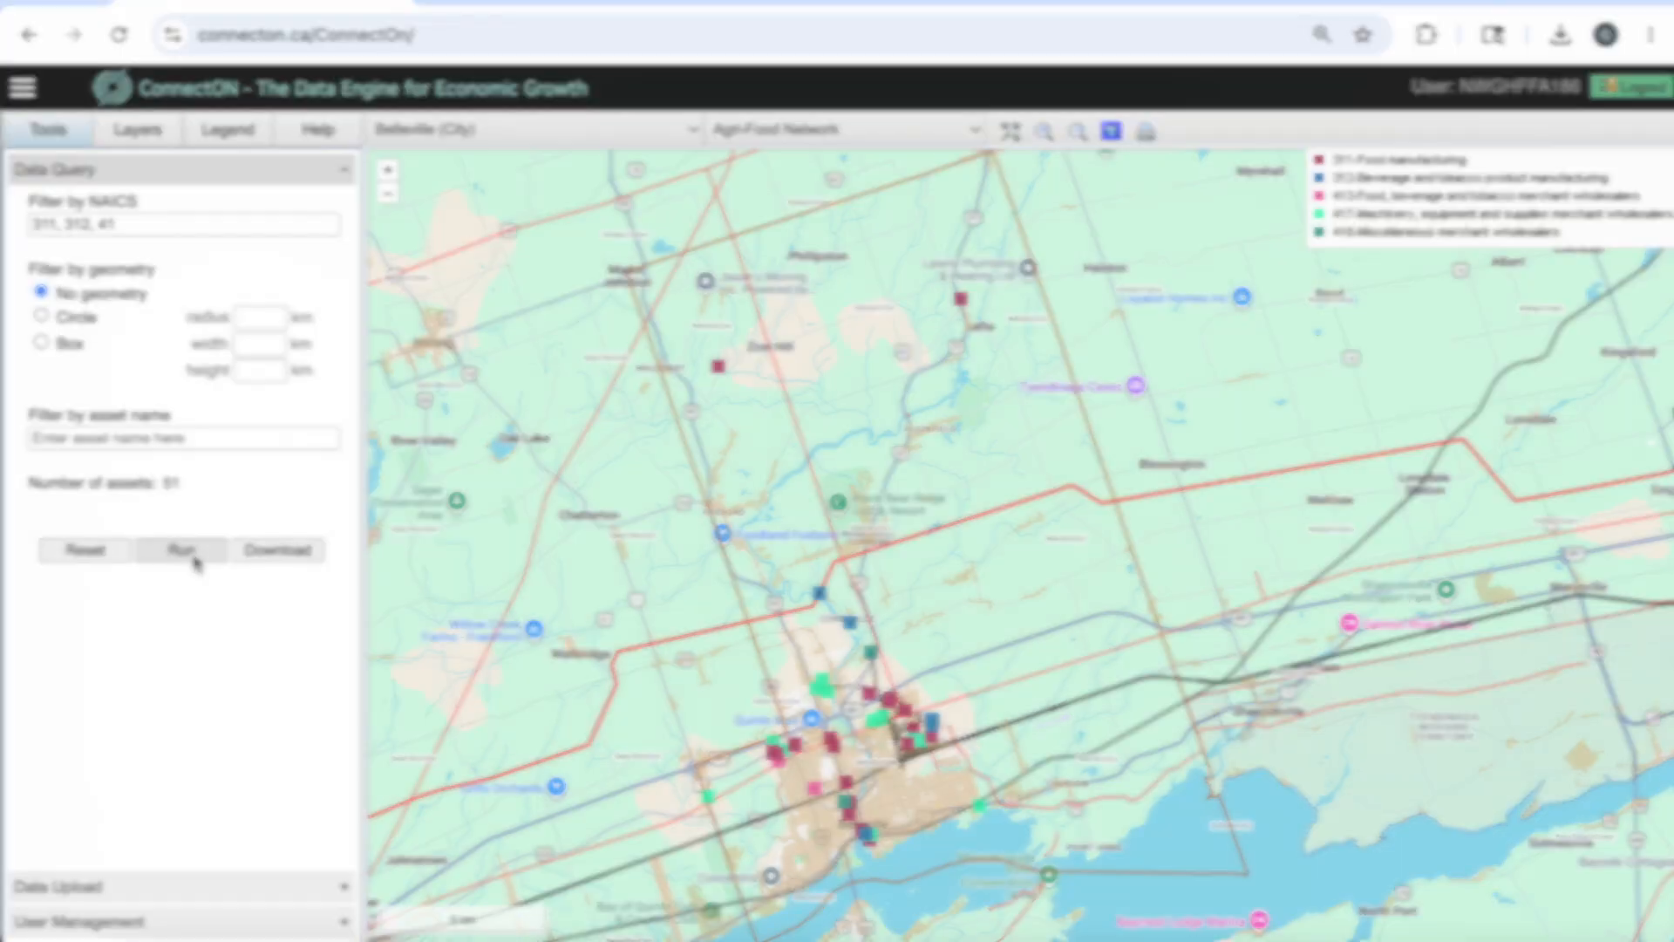
Print the map filtered by 311, 312 and 41 again under the title "Belleville Demo".
{"action": "left_click", "coordinate": [1145, 132]}
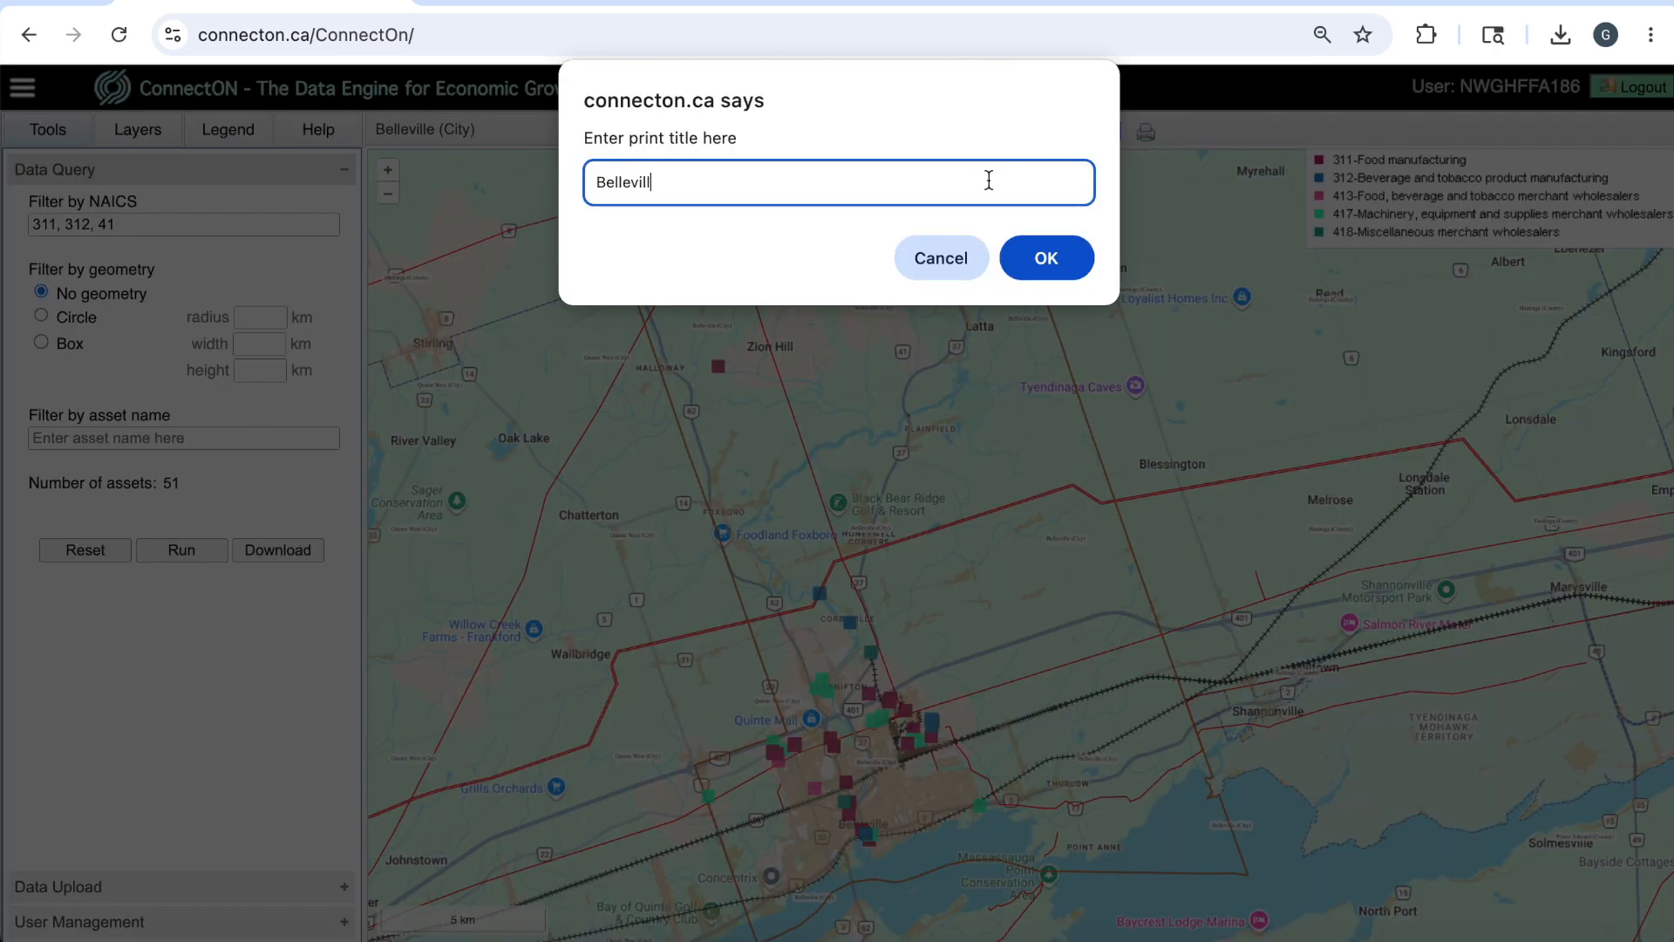
{"action": "left_click", "coordinate": [1022, 262]}
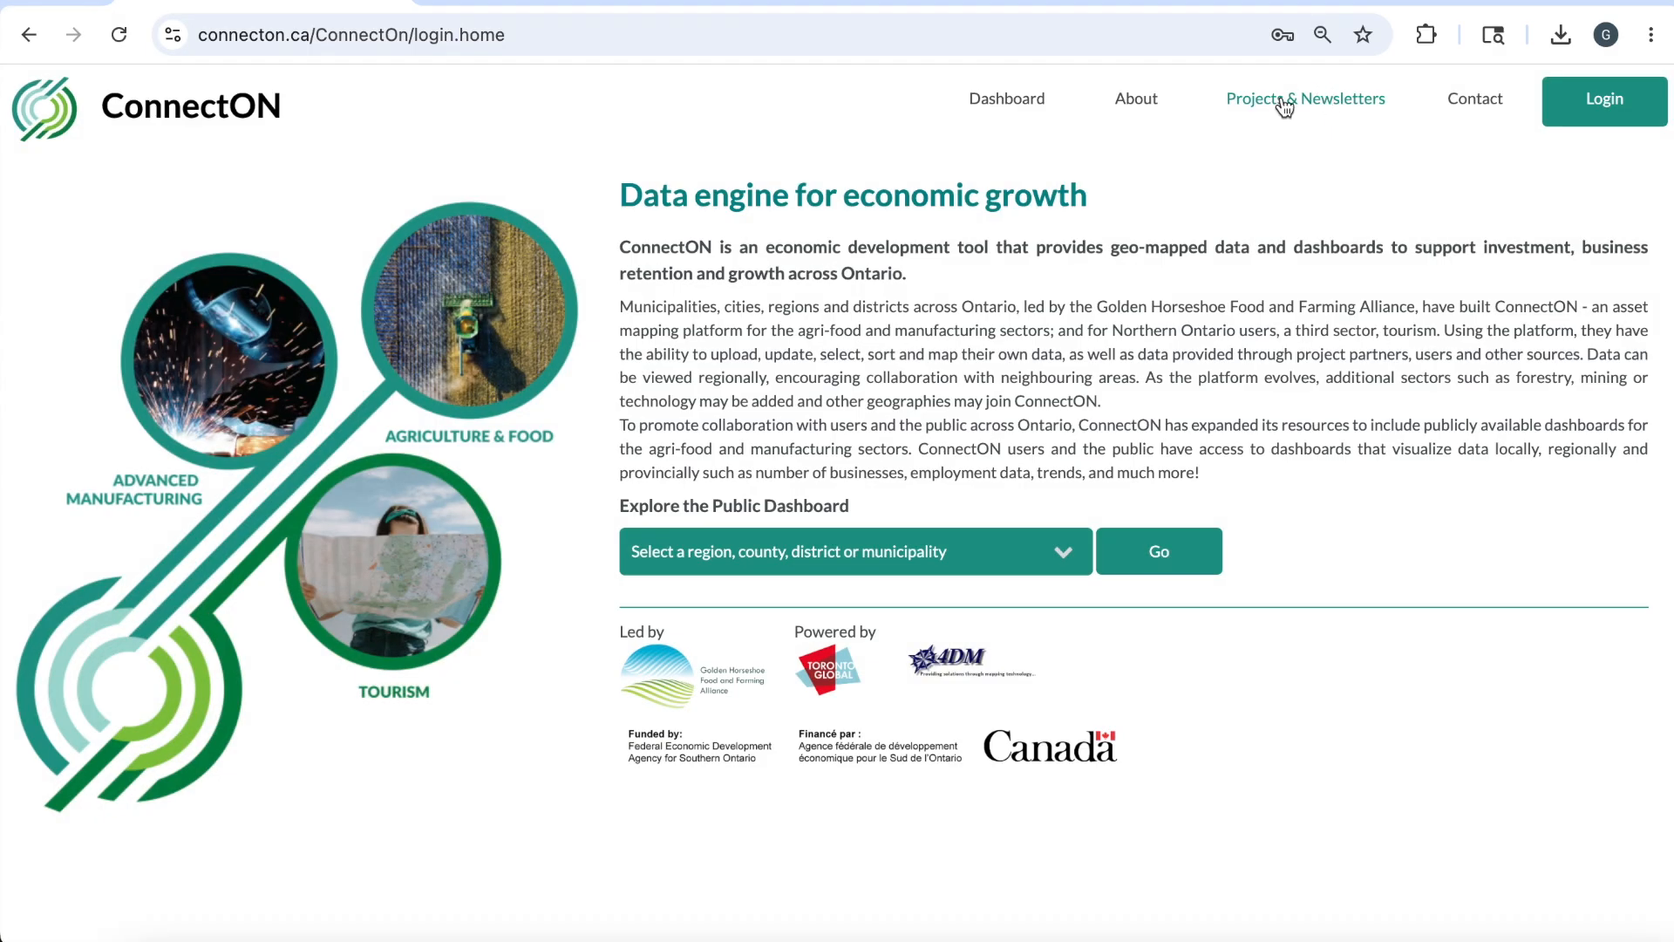
Open the Wellington County Agri-Food System Study from the site's projects and read through its summary, key findings, and challenges and opportunities.
{"action": "left_click", "coordinate": [1317, 103]}
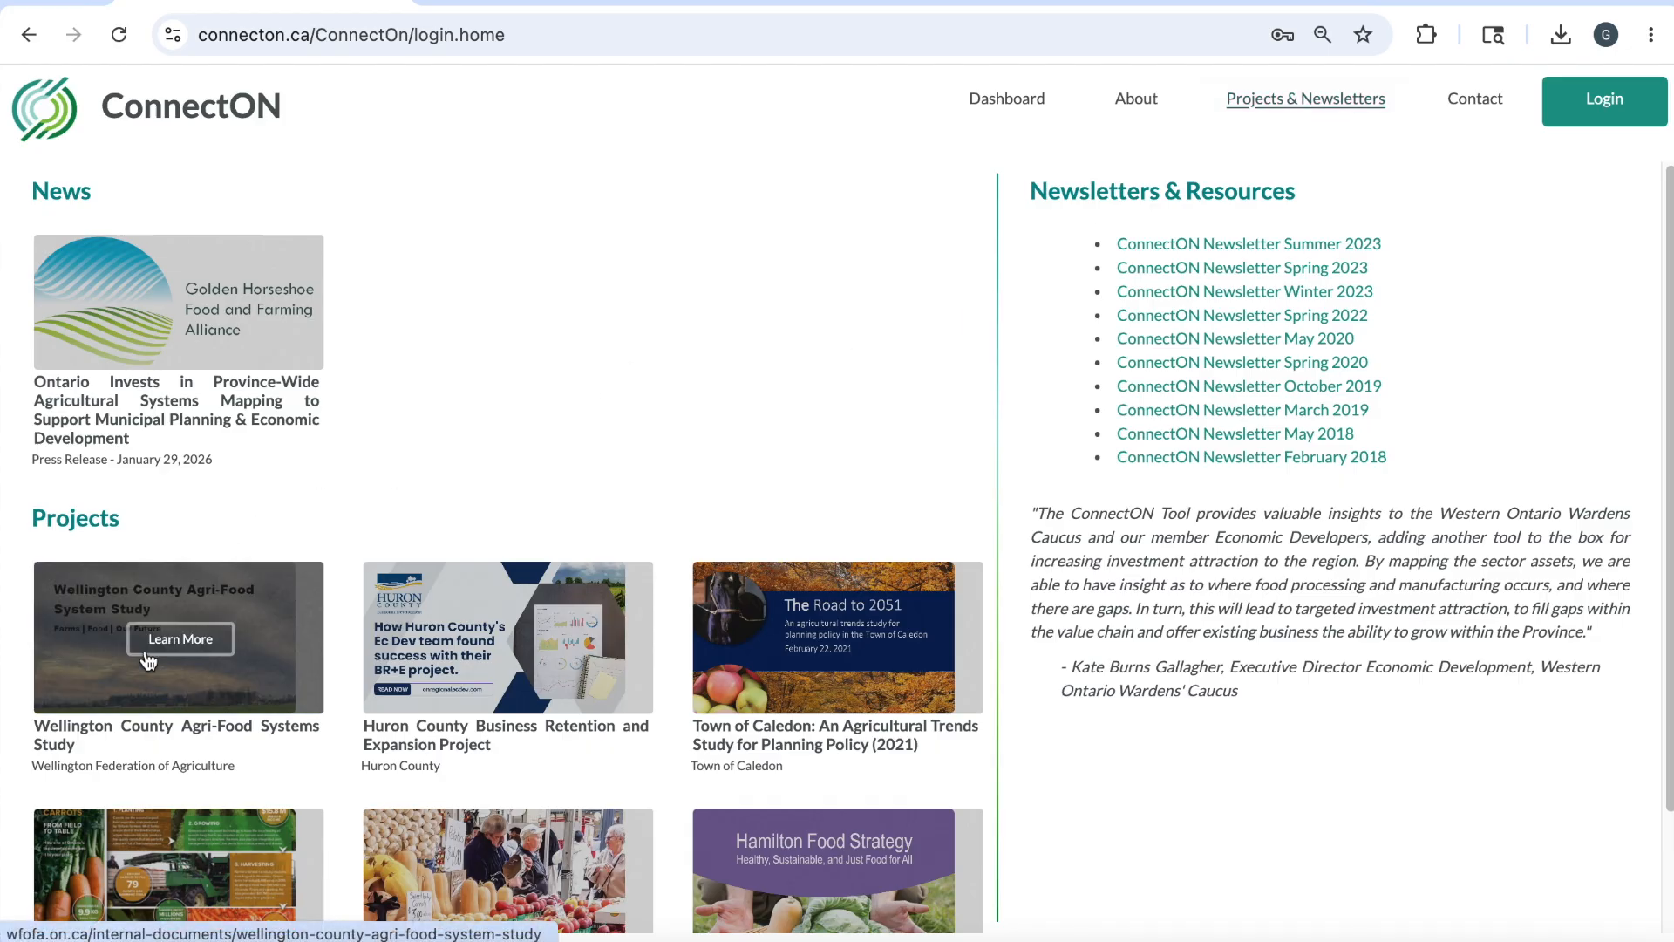
{"action": "left_click", "coordinate": [180, 636]}
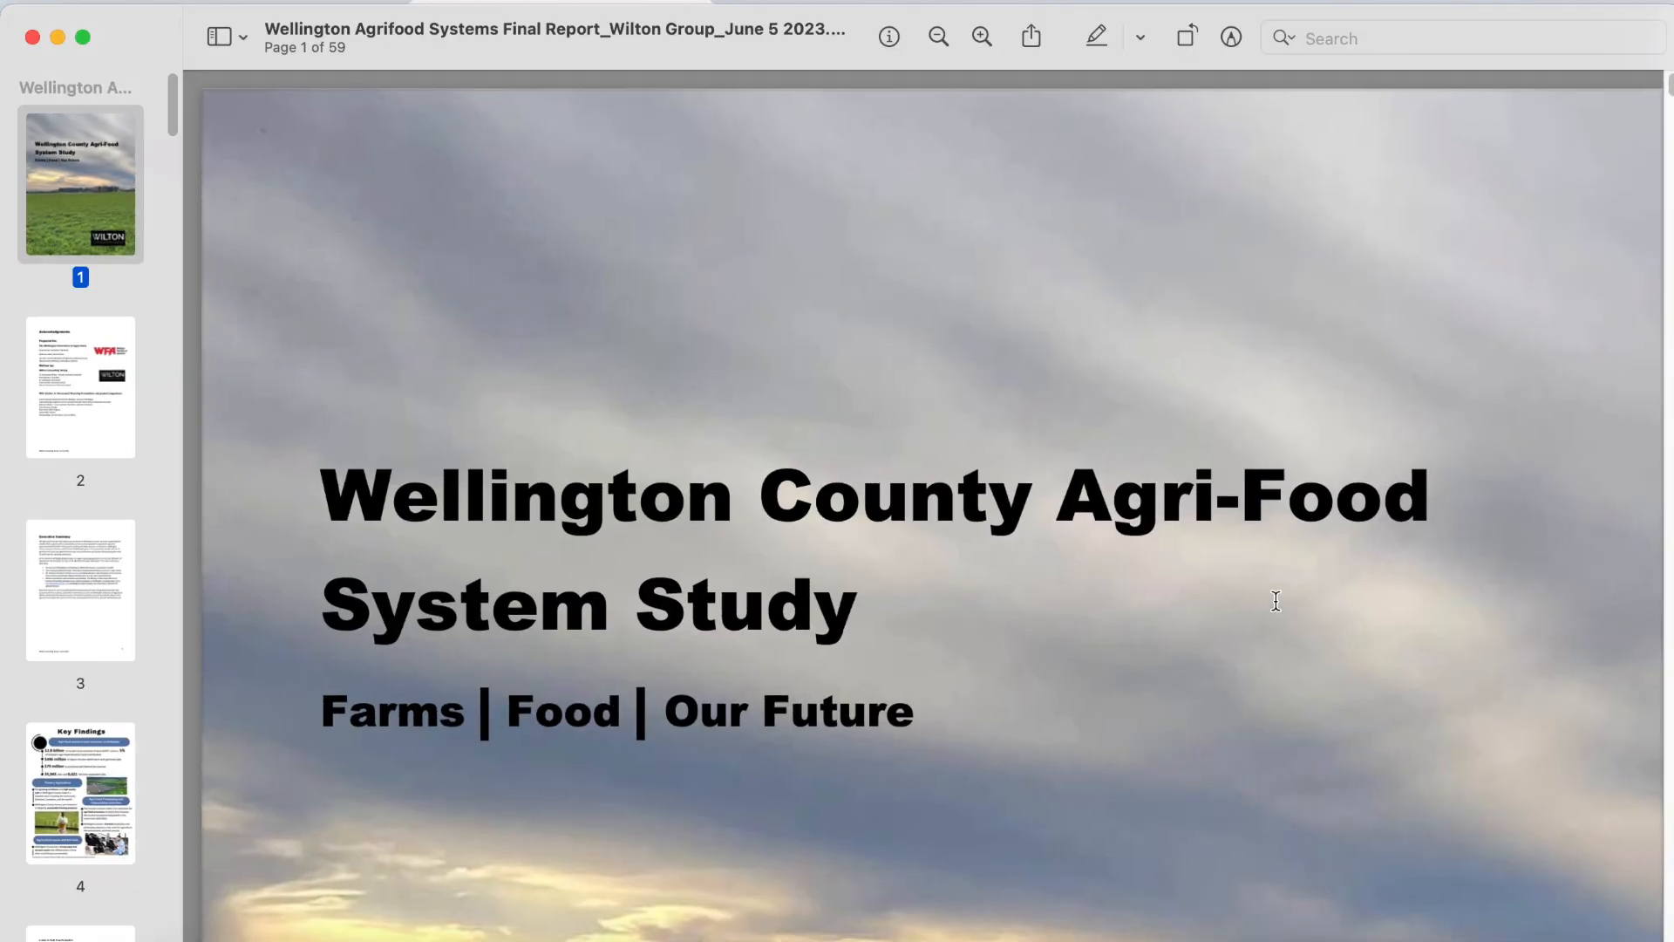
{"action": "scroll", "coordinate": [1276, 600], "scroll_direction": "down", "scroll_amount": 20}
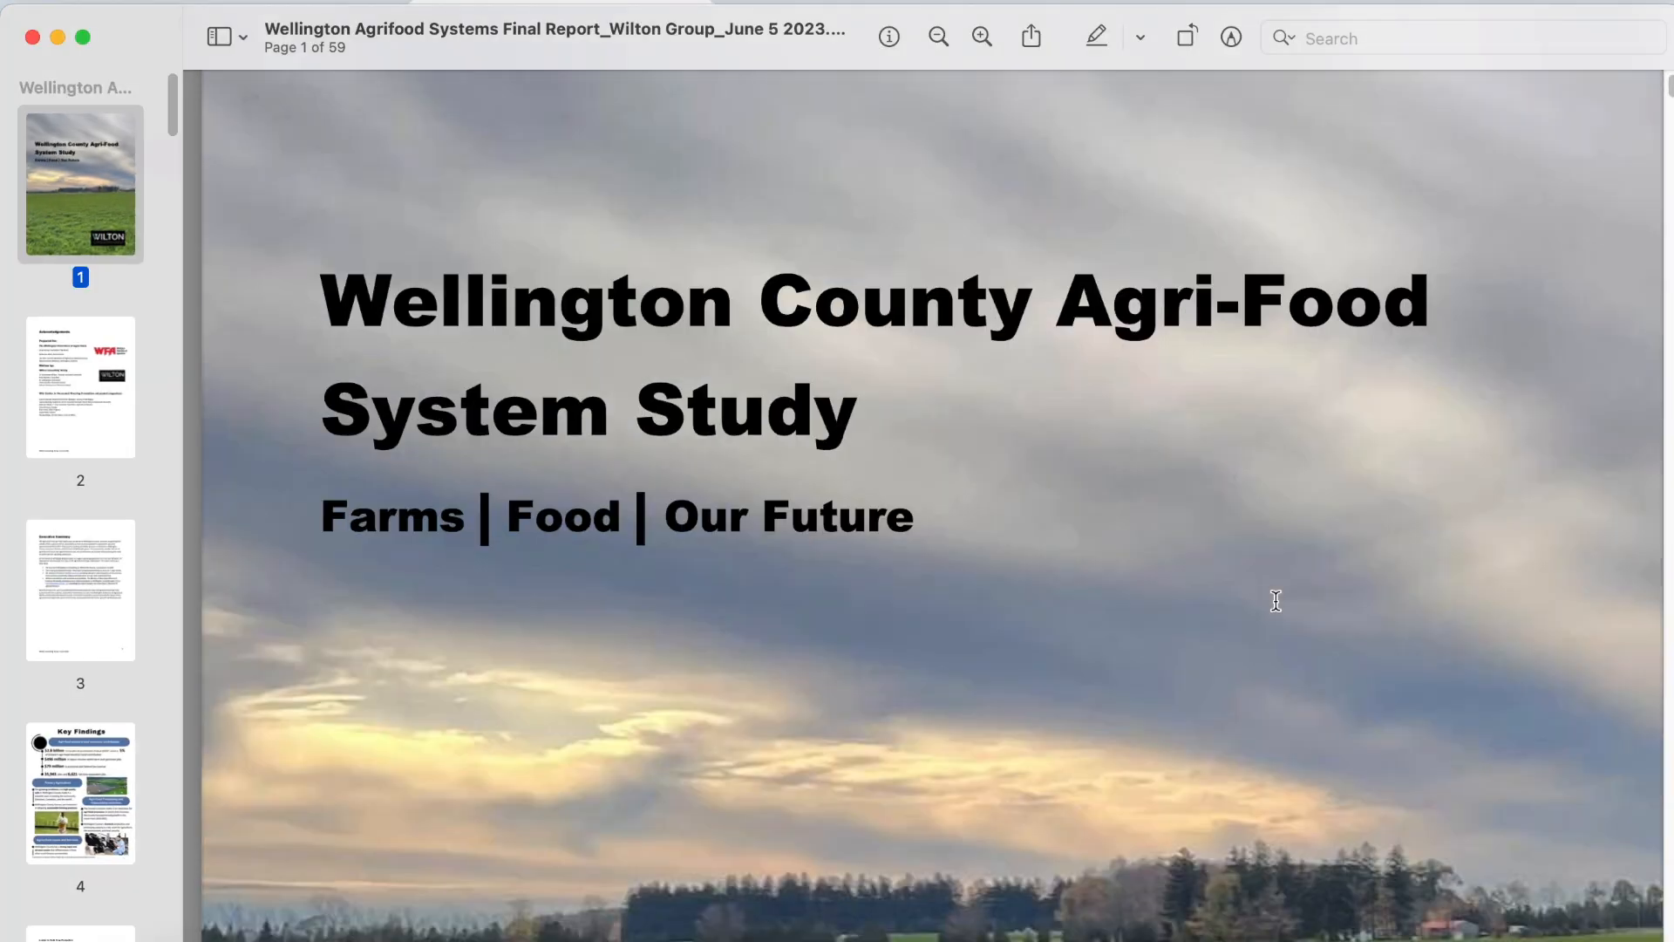
{"action": "scroll", "coordinate": [1275, 601], "scroll_direction": "down", "scroll_amount": 20}
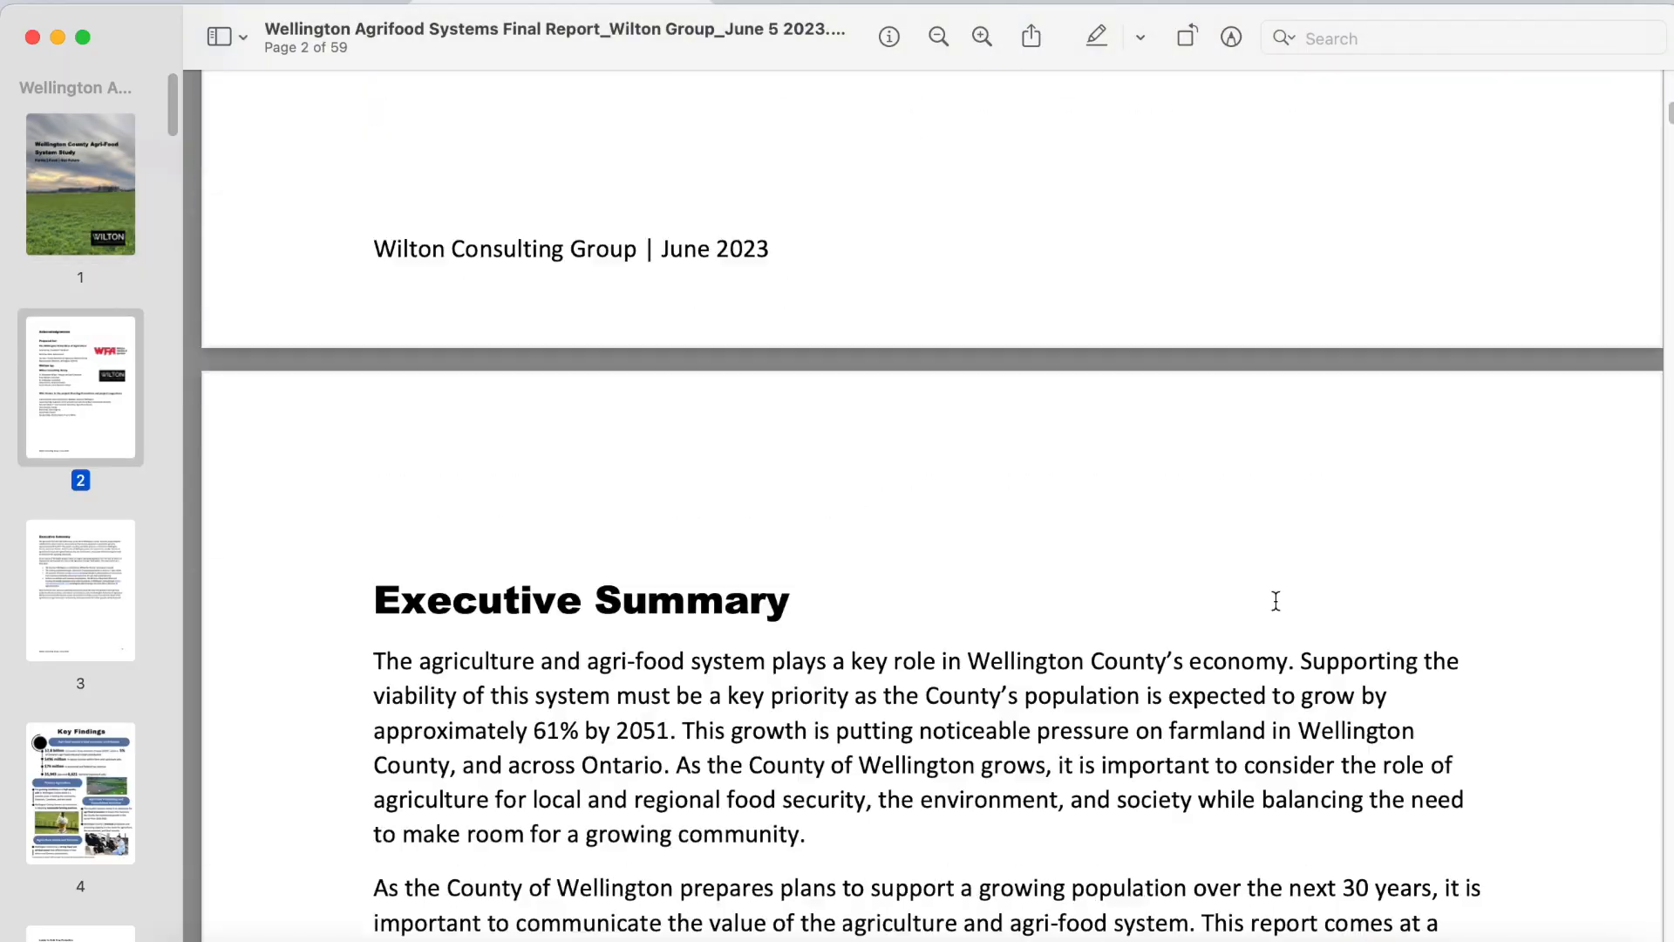
{"action": "scroll", "coordinate": [1275, 601], "scroll_direction": "down", "scroll_amount": 20}
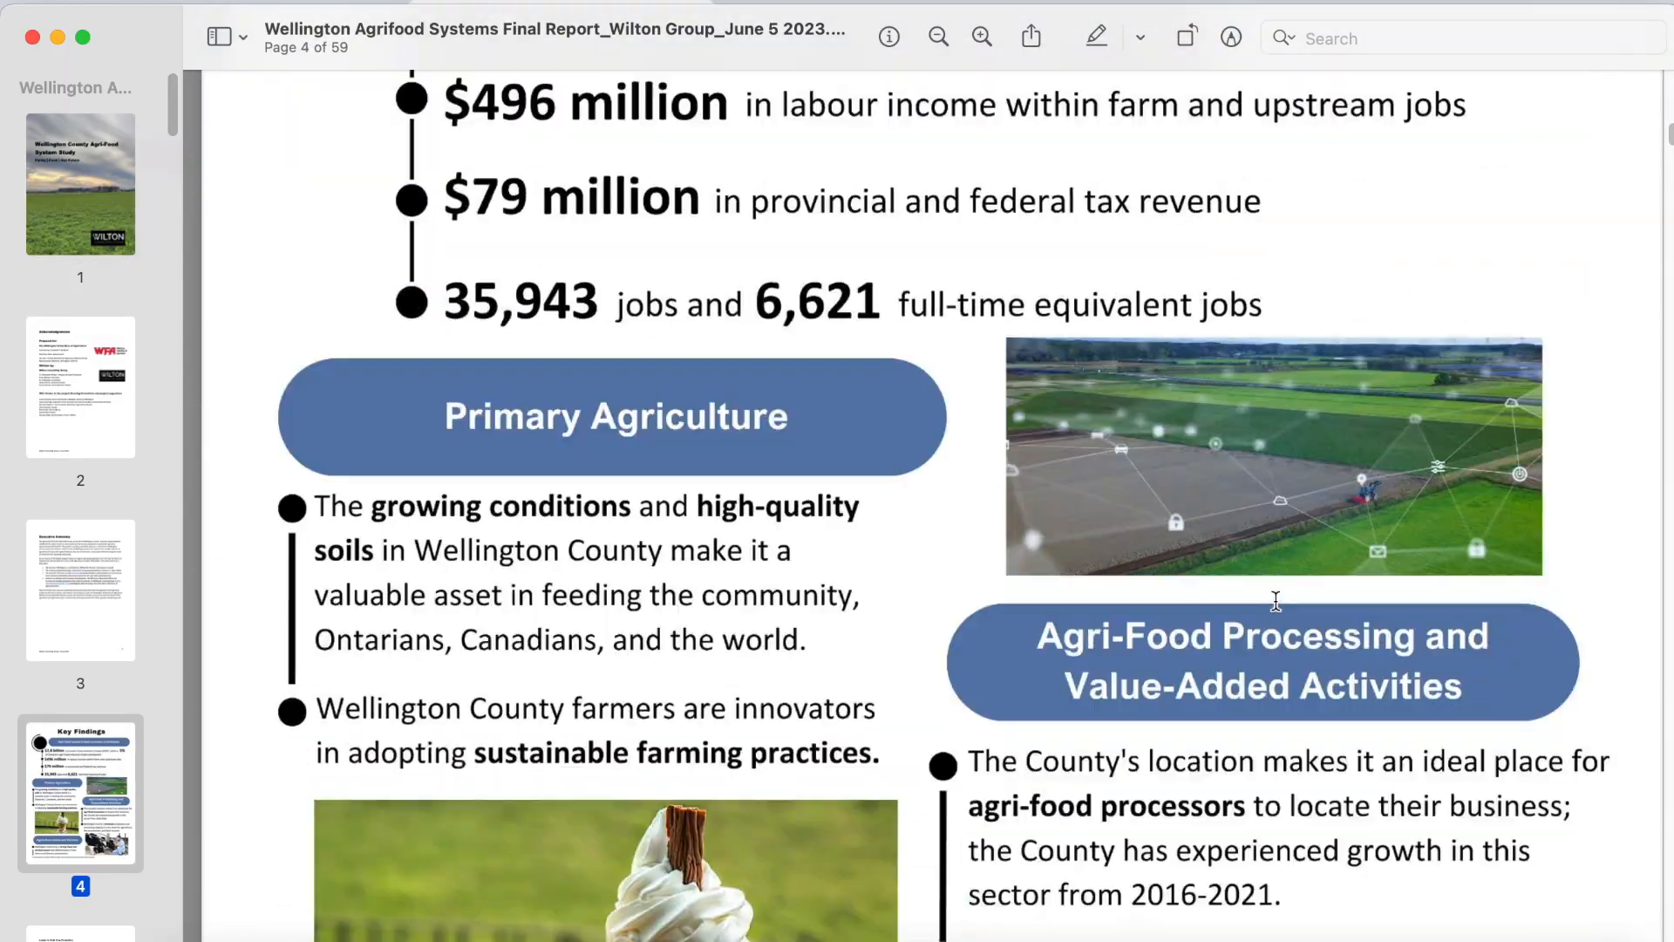
{"action": "scroll", "coordinate": [1275, 601], "scroll_direction": "down", "scroll_amount": 20}
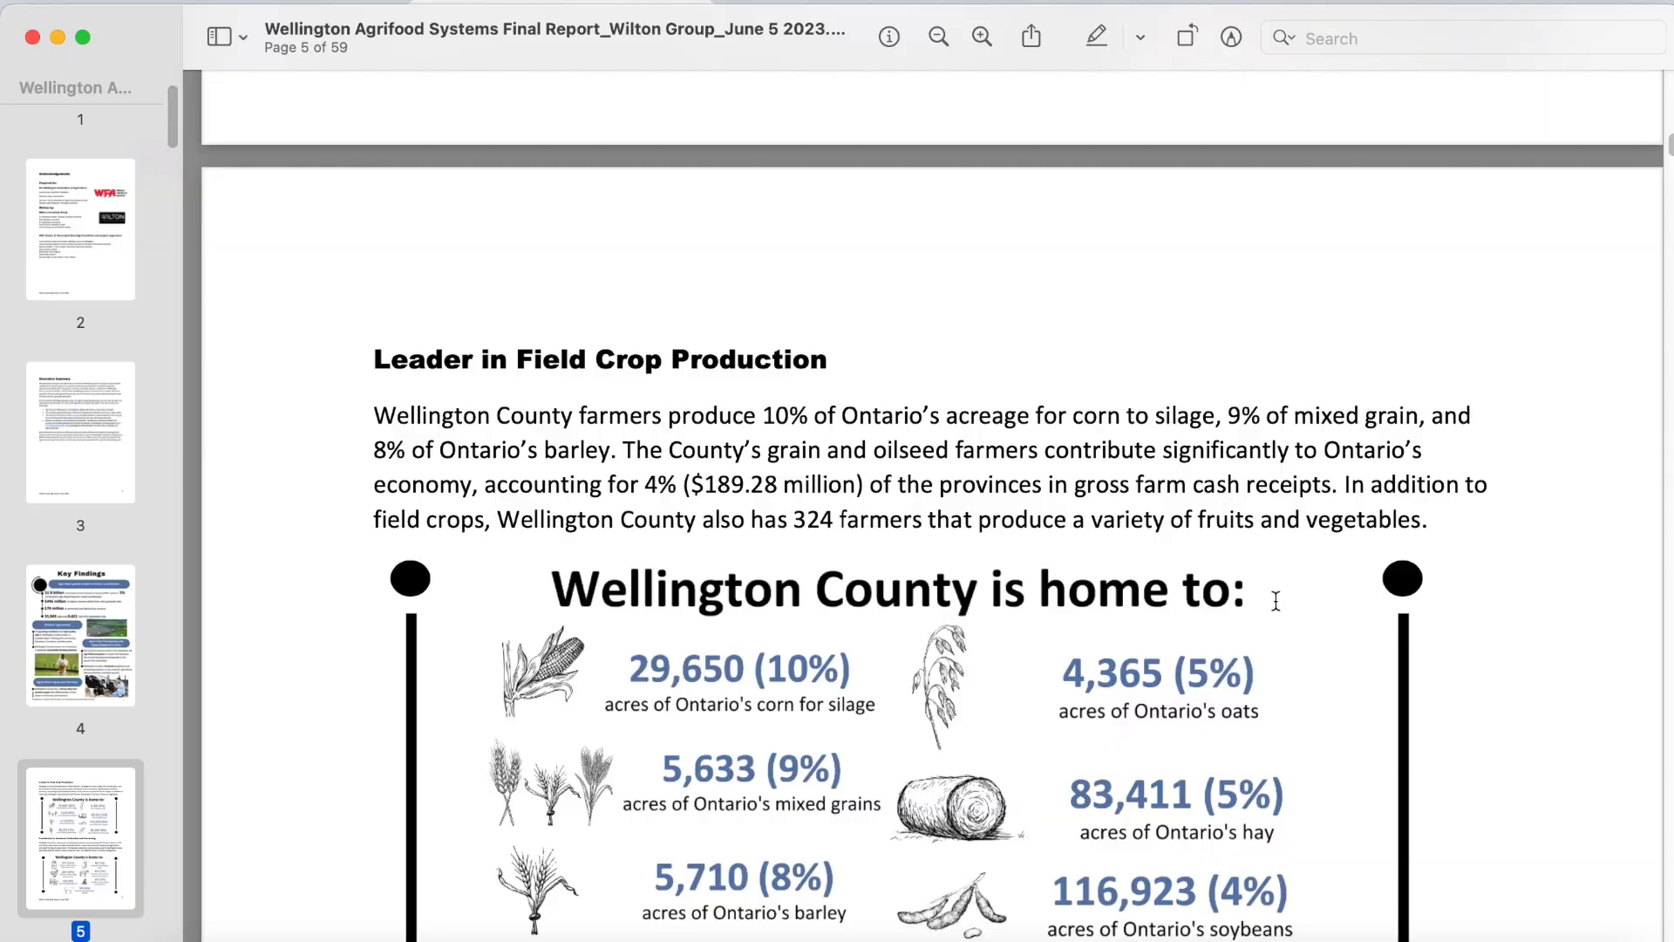
{"action": "scroll", "coordinate": [1276, 601], "scroll_direction": "down", "scroll_amount": 20}
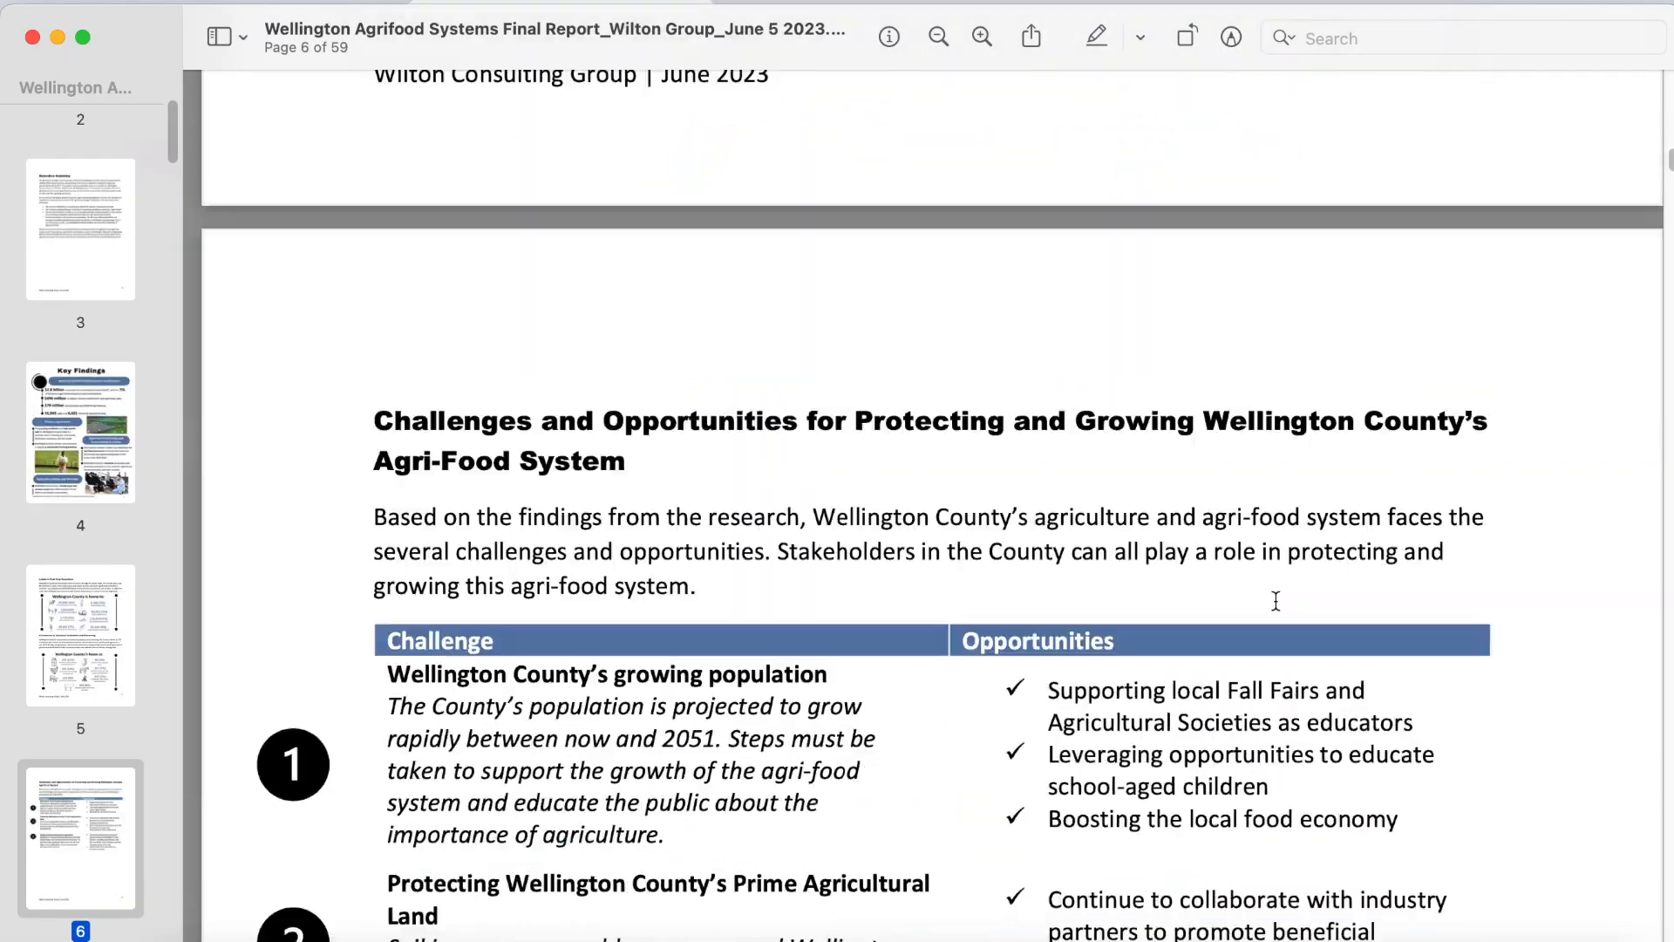